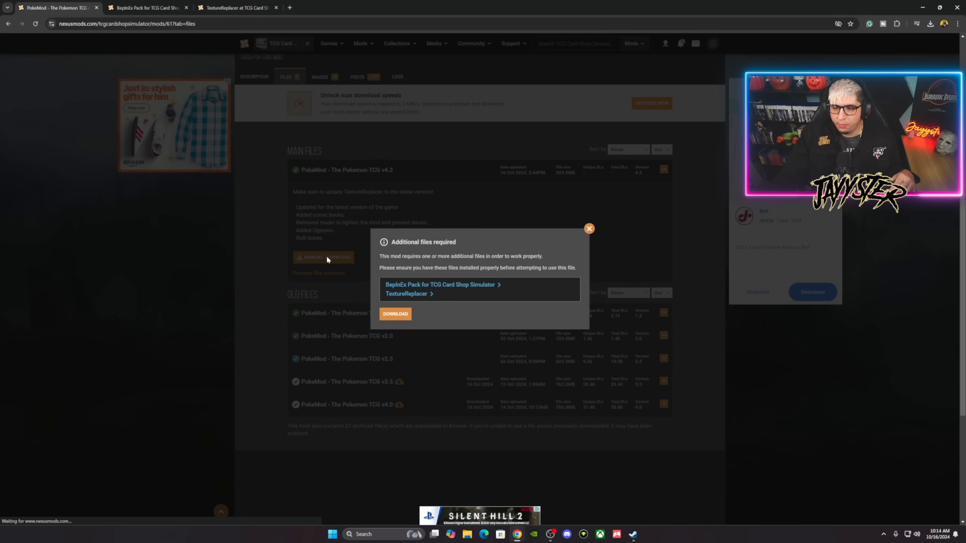
Start the free slow download of the PokeMod - The Pokemon TCG v4.3 zip and check the download list.
left_click(398, 315)
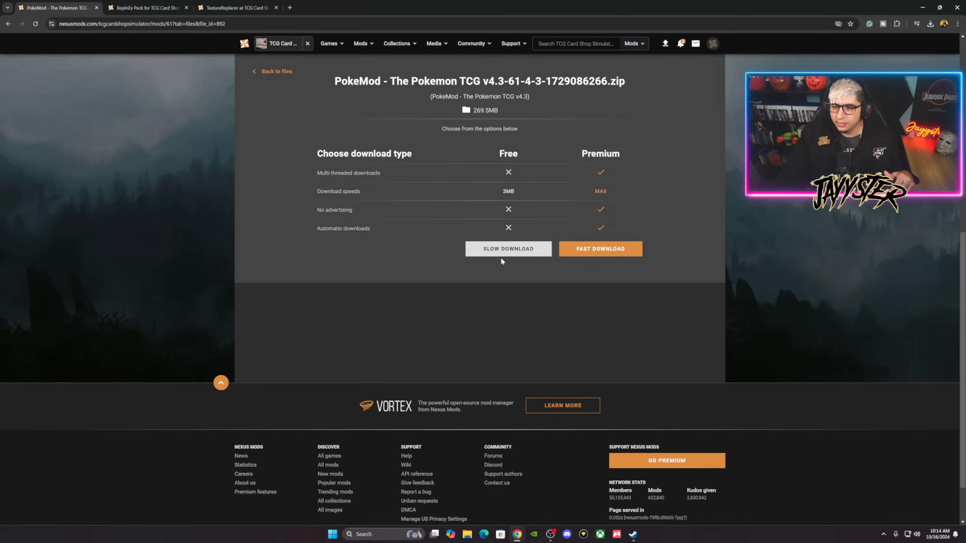
left_click(500, 252)
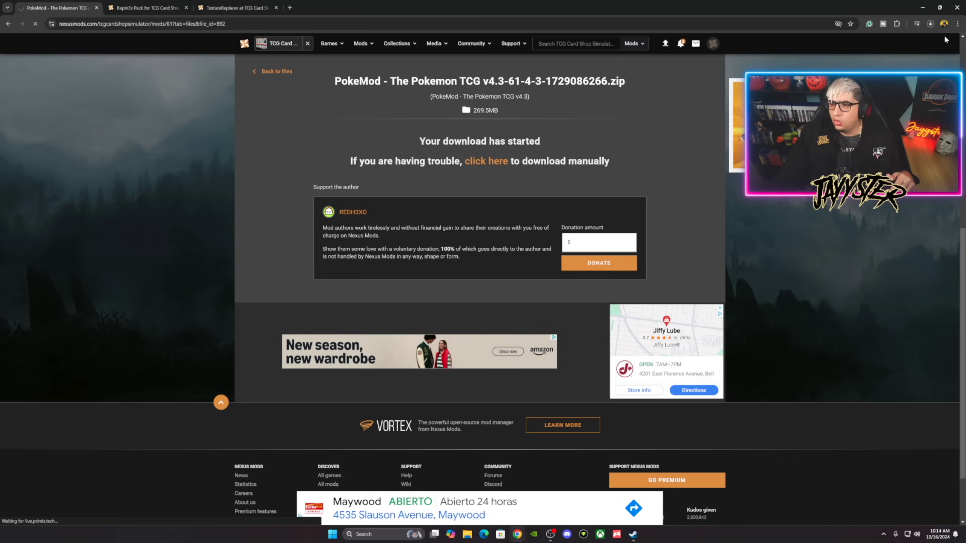
left_click(931, 24)
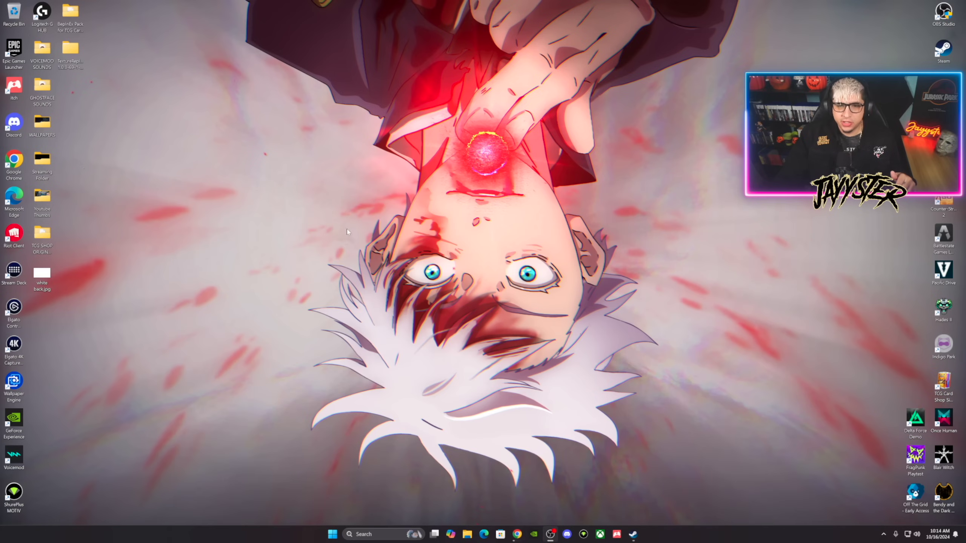
Delete the old BepInEx Pack and TextureReplacer folders from the desktop.
left_click_drag(89, 117, 57, 2)
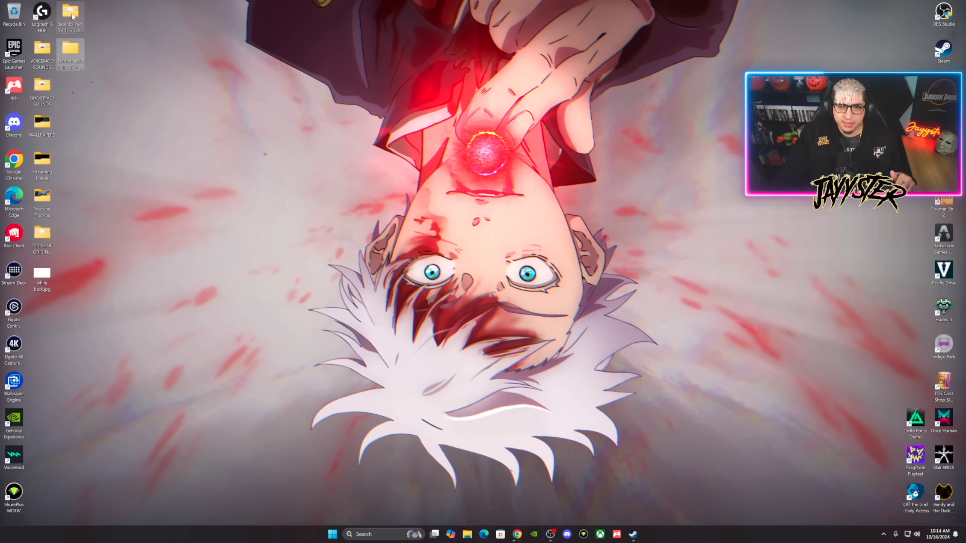
key("Delete")
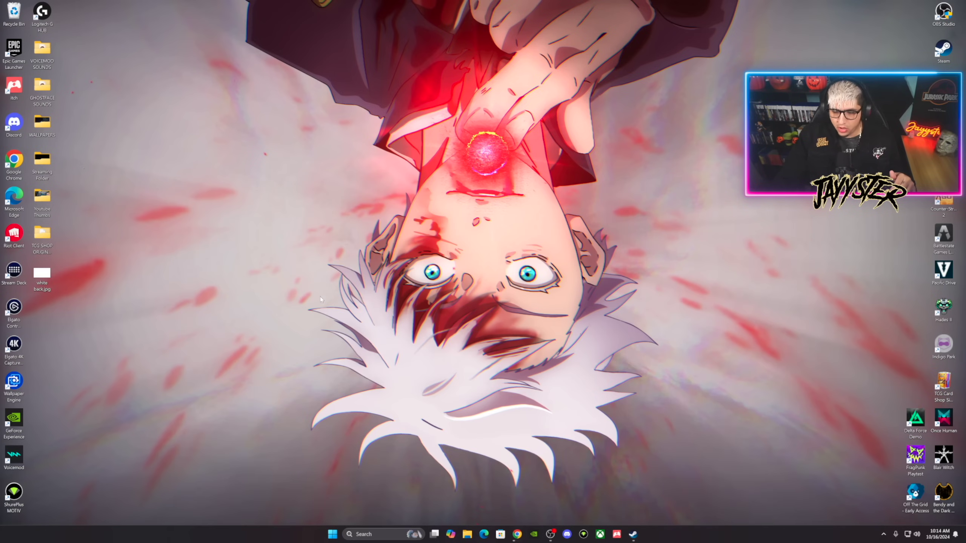
Extract today's BepInEx Pack for TCG Card Shop Simulator zip in Downloads and move the extracted folder to the desktop.
left_click(467, 535)
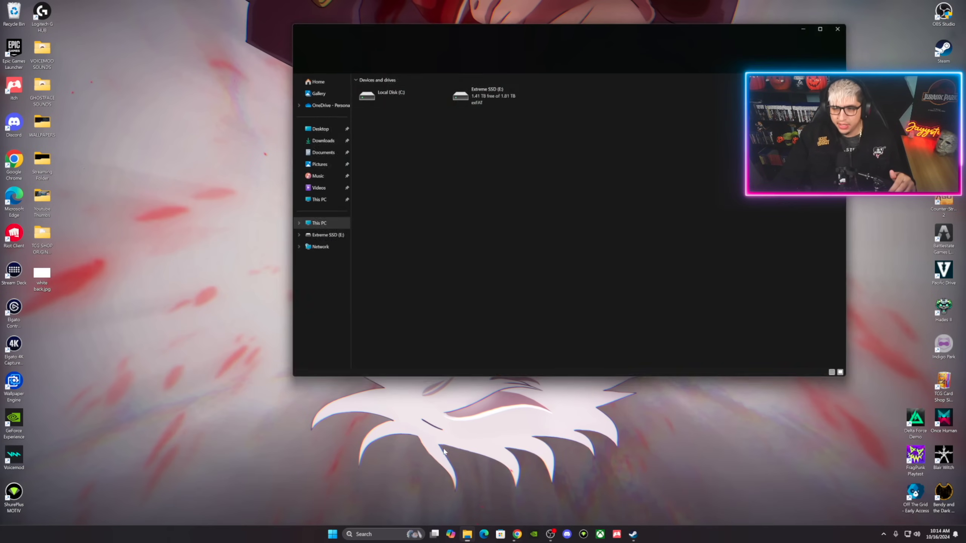
left_click(318, 139)
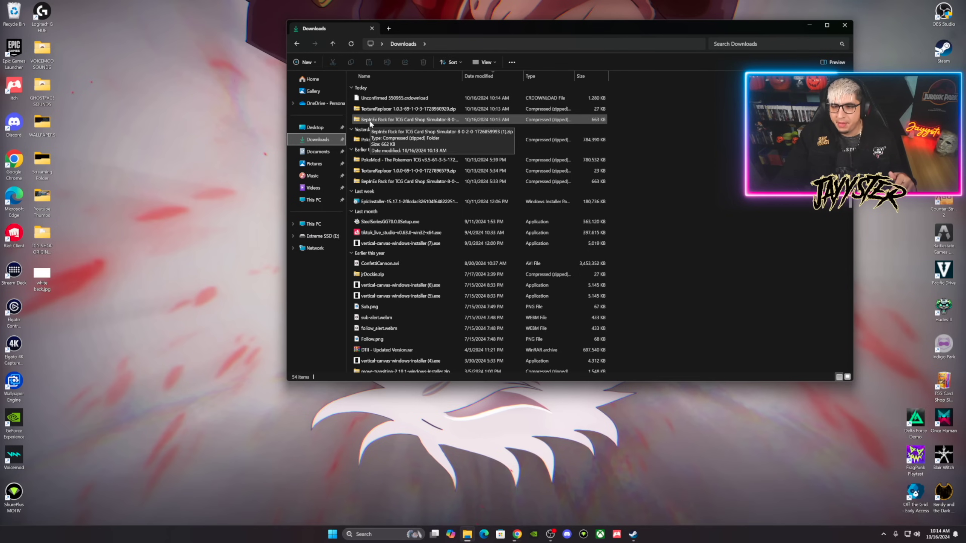
right_click(370, 122)
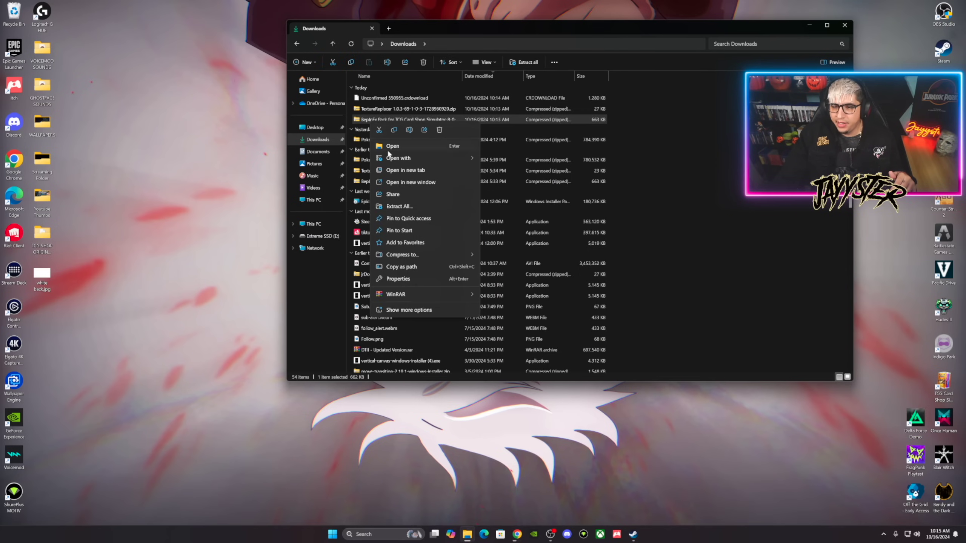
left_click(393, 211)
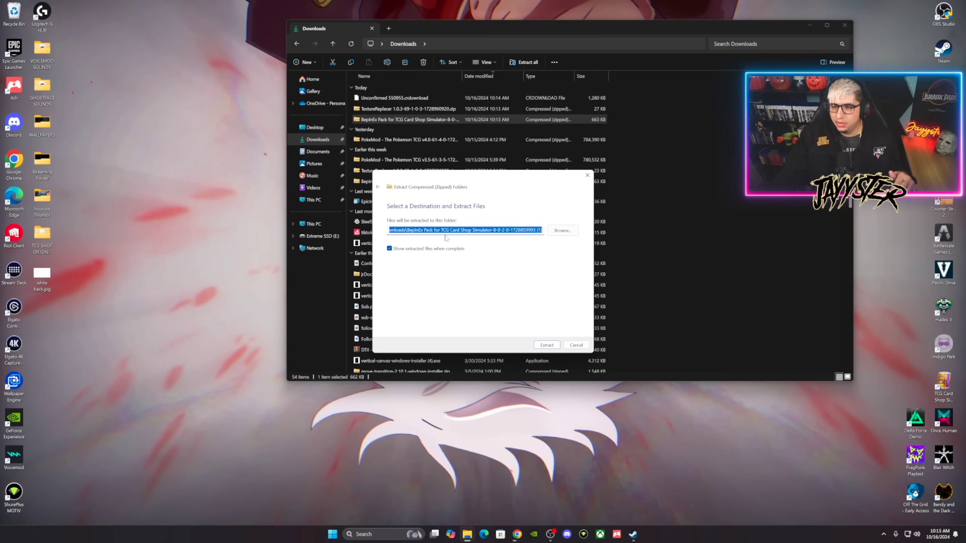
left_click(547, 346)
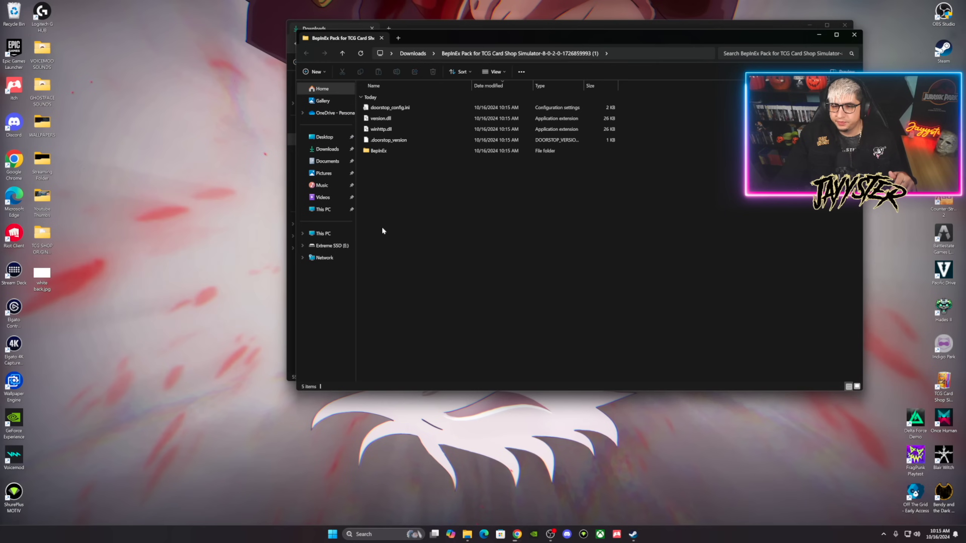
left_click(853, 36)
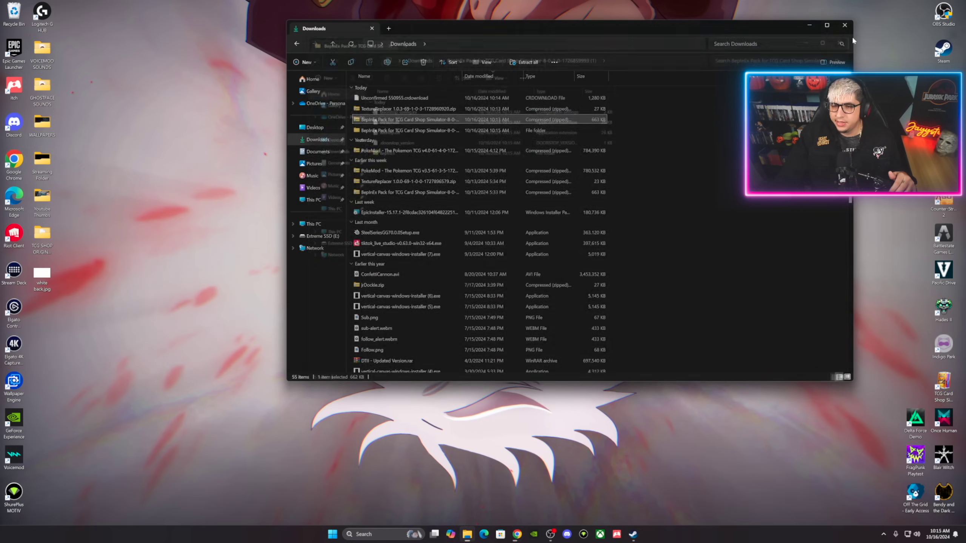
left_click_drag(611, 34, 702, 23)
left_click_drag(486, 120, 69, 38)
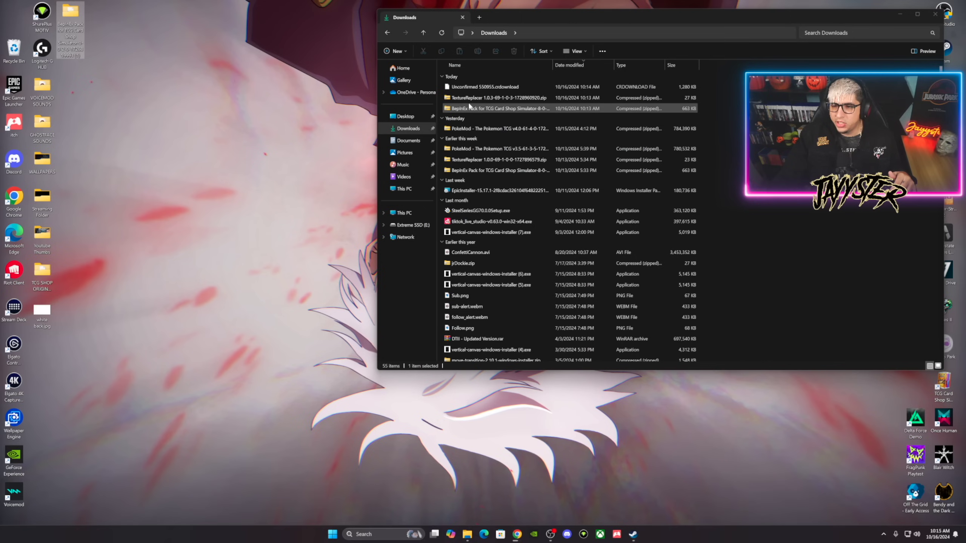
Extract the TextureReplacer 1.0.3 zip in Downloads and move the extracted folder to the desktop.
right_click(472, 98)
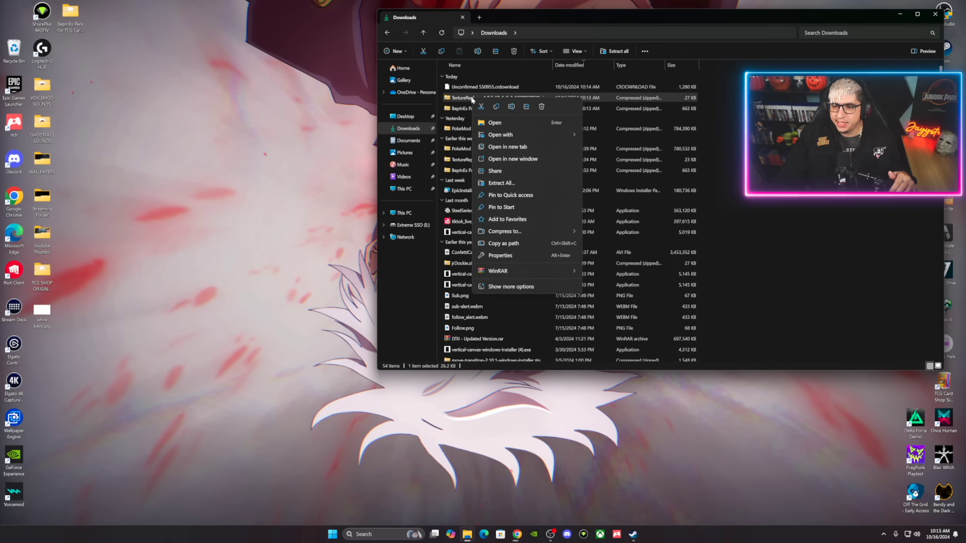
left_click(501, 182)
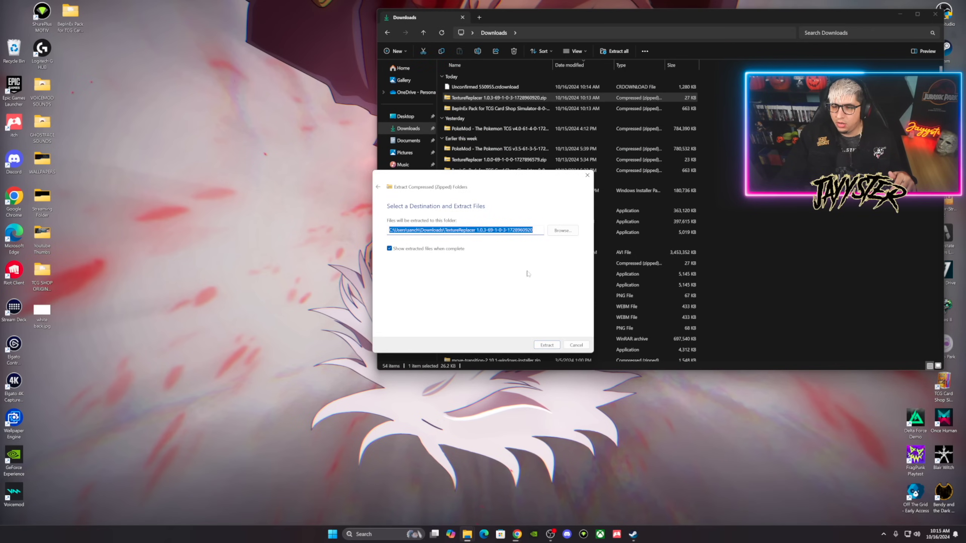
left_click(548, 346)
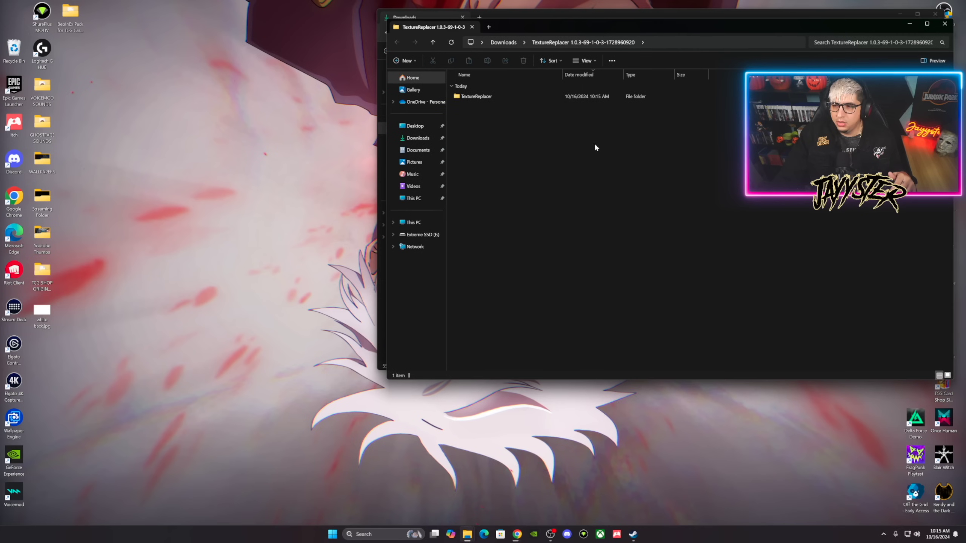
left_click(945, 24)
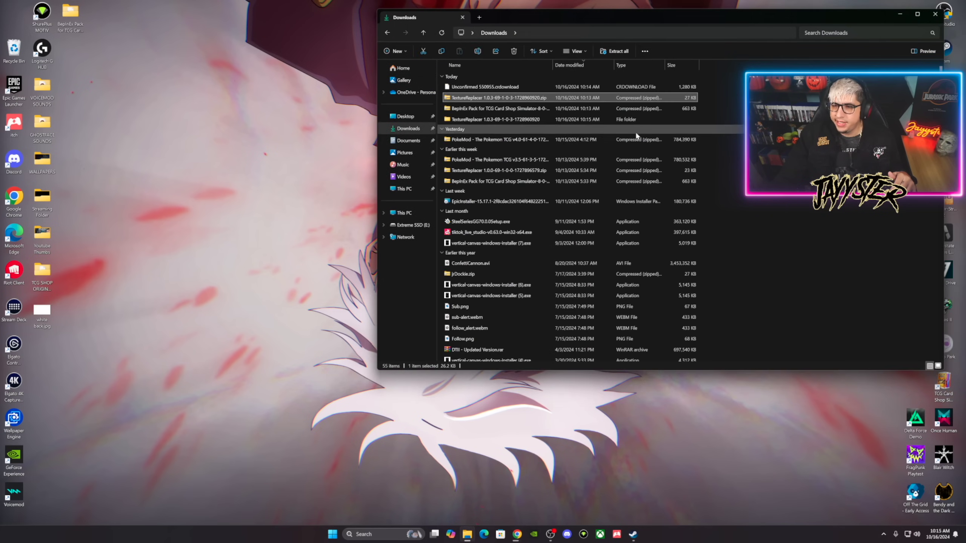
left_click_drag(482, 121, 69, 42)
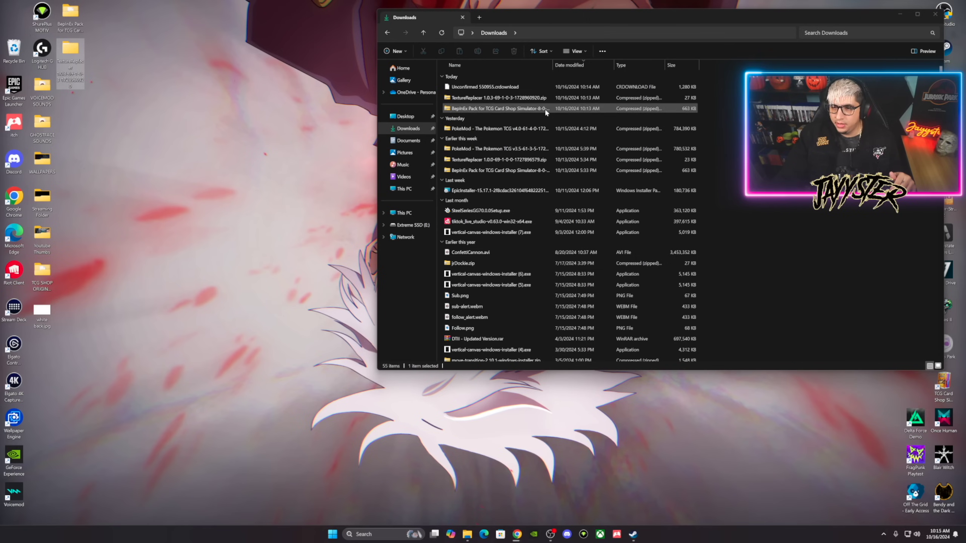
left_click(901, 14)
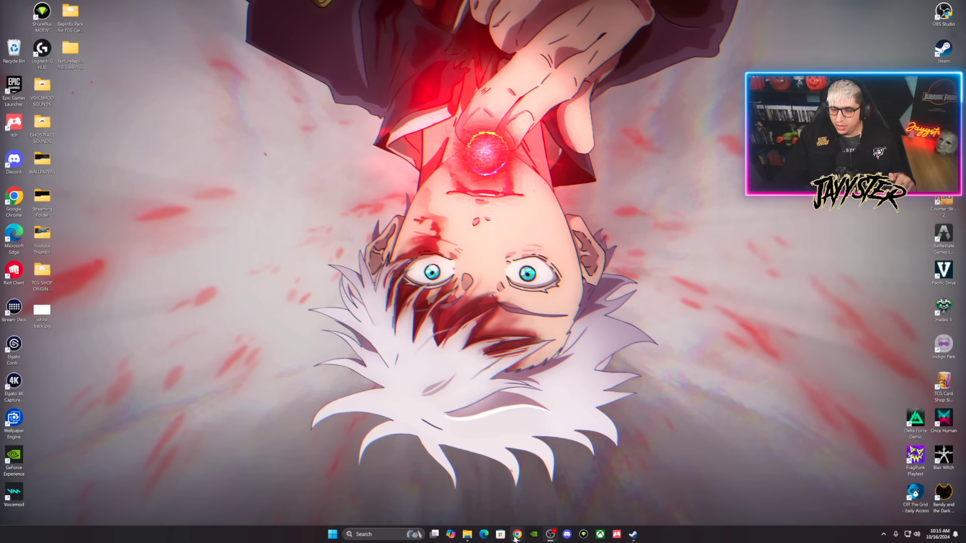
Switch to Chrome to check the progress of the PokeMod v4.3 download, and return to the desktop.
mouse_move(514, 539)
left_click(540, 501)
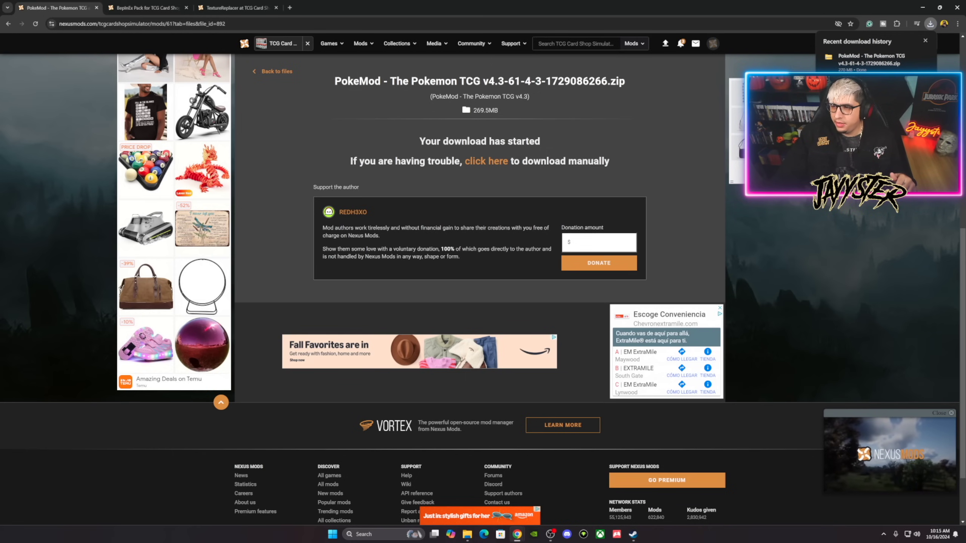
left_click(923, 8)
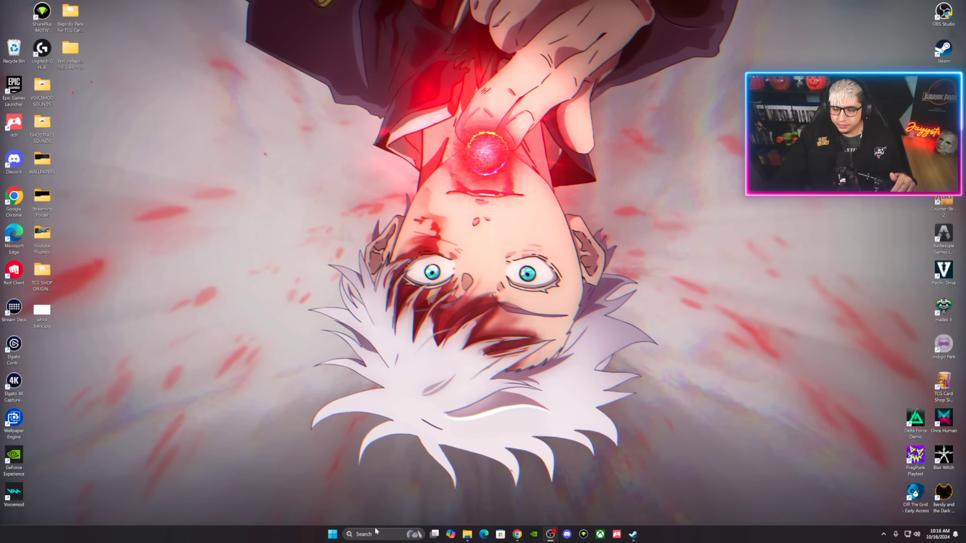
Extract the PokeMod - The Pokemon TCG v4.3 zip in Downloads and move the extracted folder to the desktop.
left_click(467, 537)
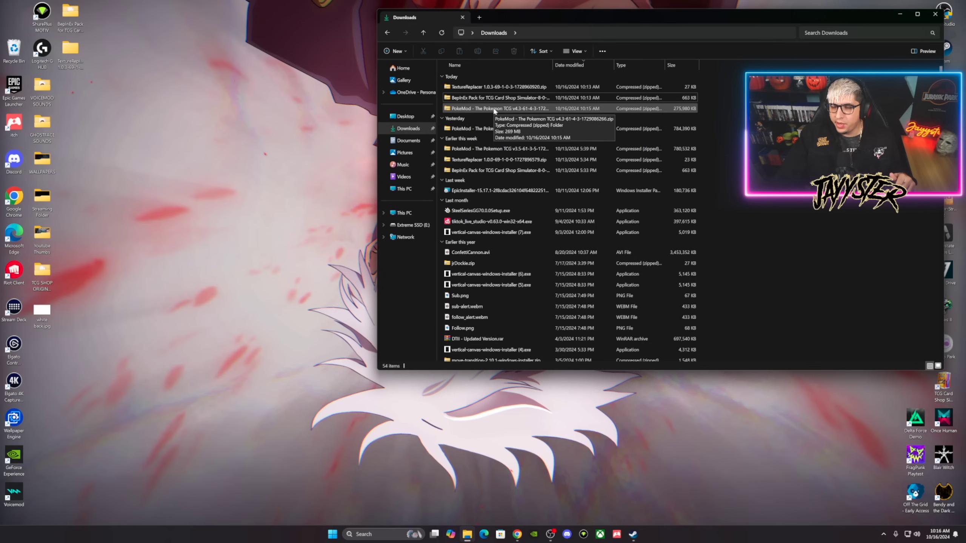
right_click(494, 110)
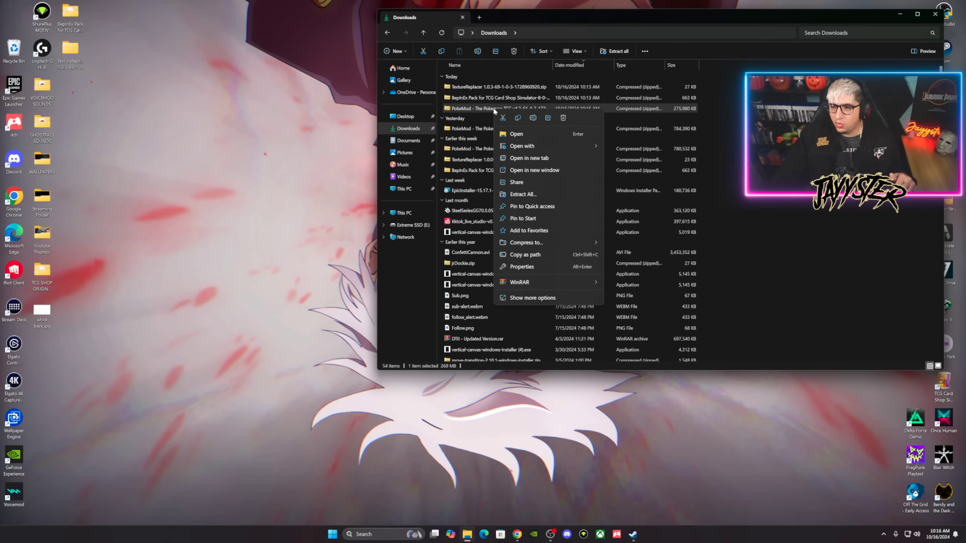
left_click(523, 194)
left_click(545, 346)
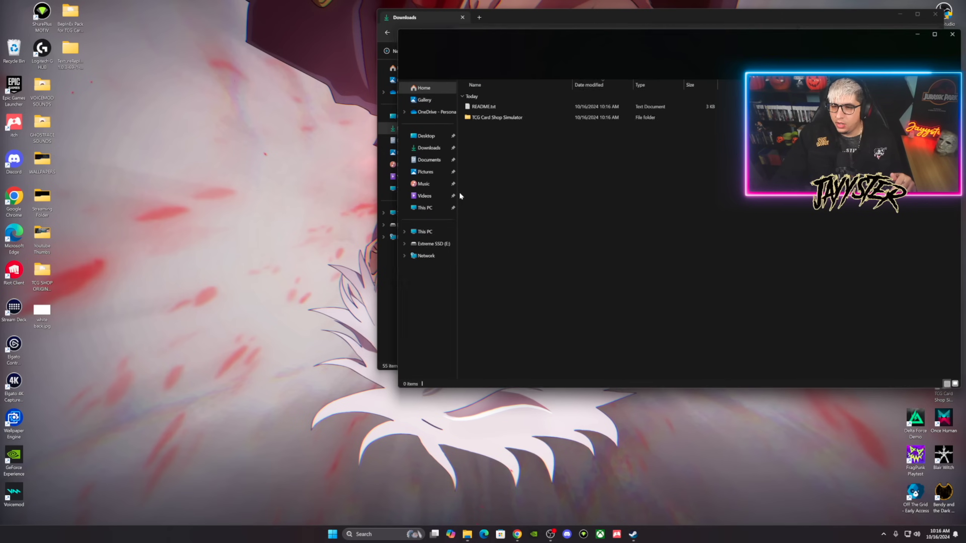
left_click(955, 34)
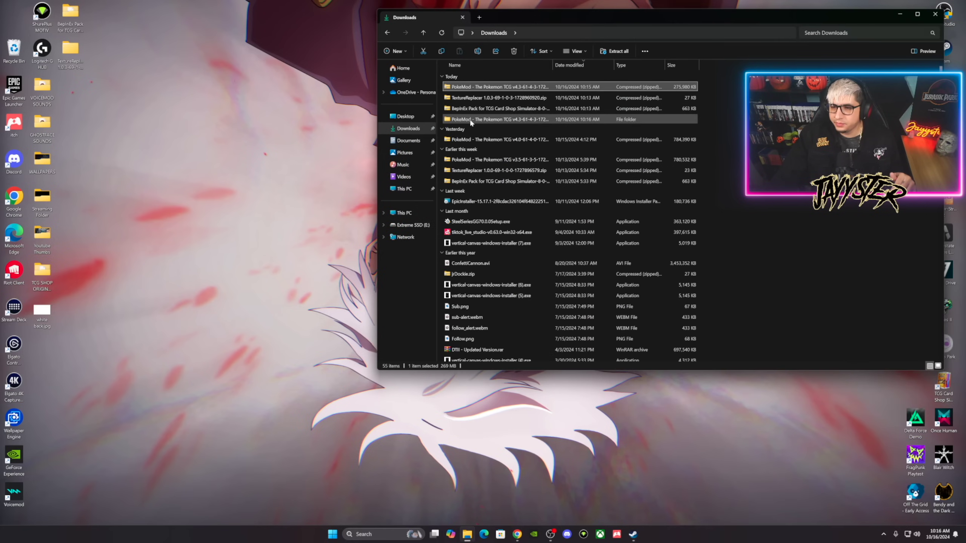
left_click_drag(471, 121, 72, 100)
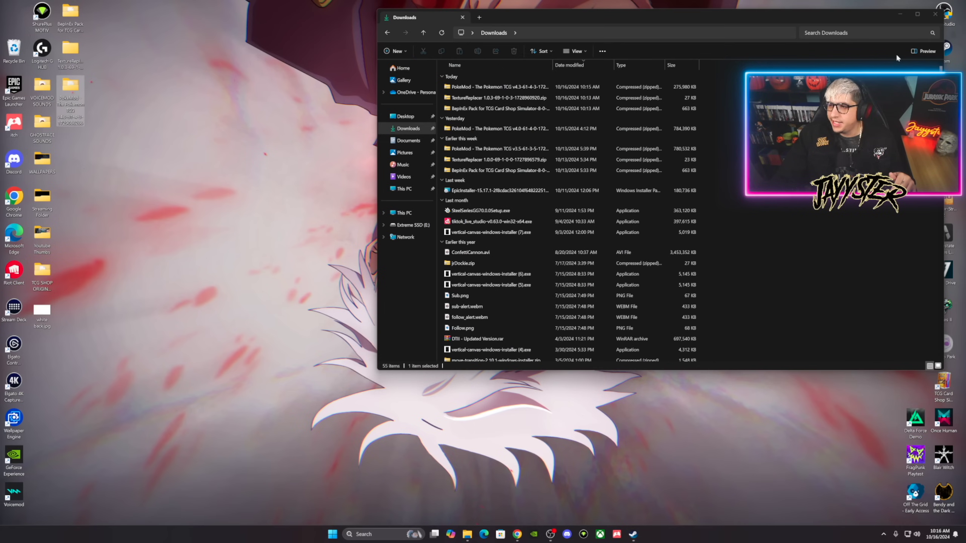
left_click(935, 14)
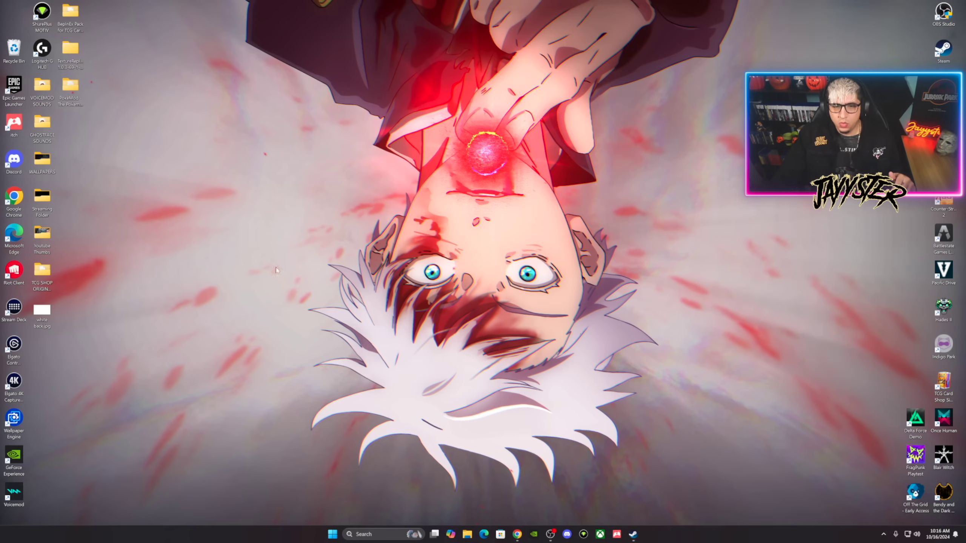
Copy the entire contents of the BepInEx Pack folder on the desktop and move its window aside.
double_click(71, 15)
left_click_drag(489, 154, 464, 77)
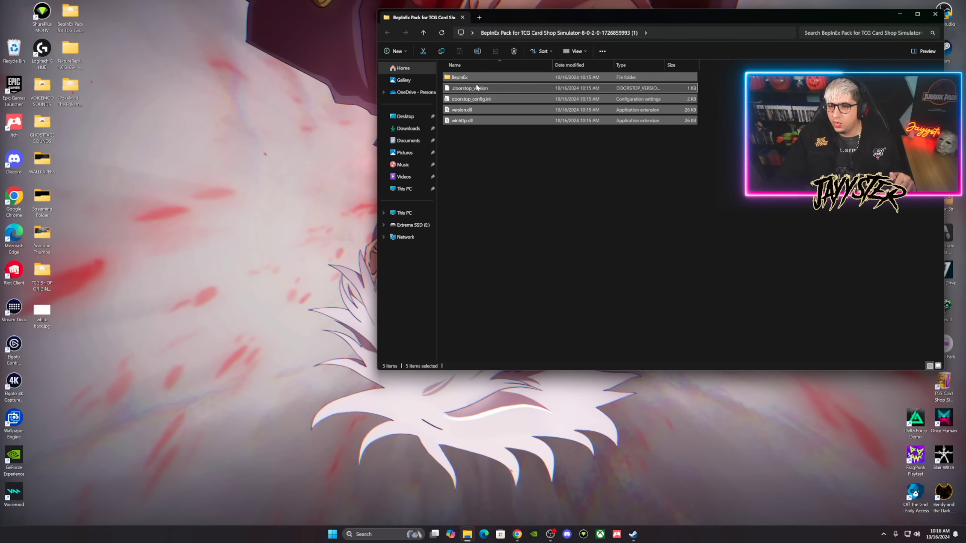
right_click(475, 86)
left_click(500, 95)
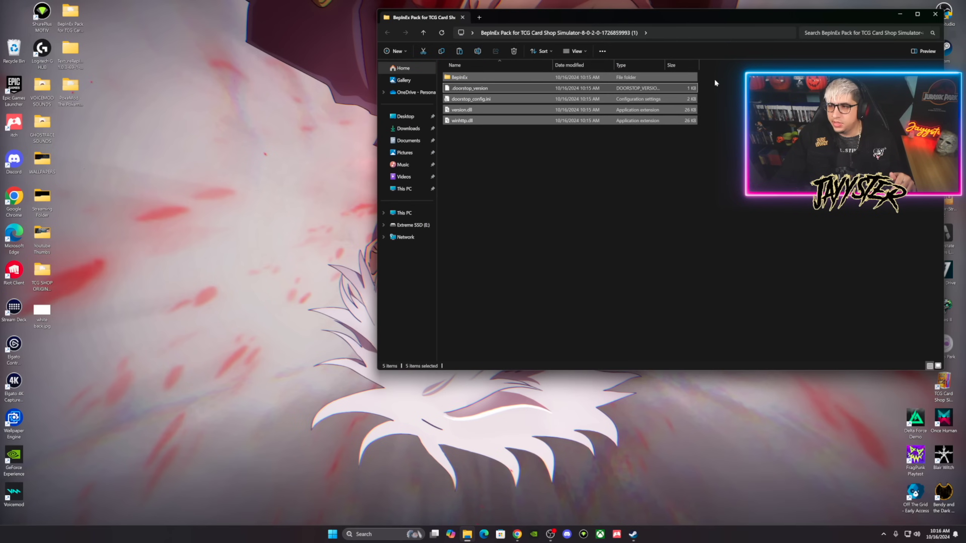
left_click_drag(815, 21, 441, 29)
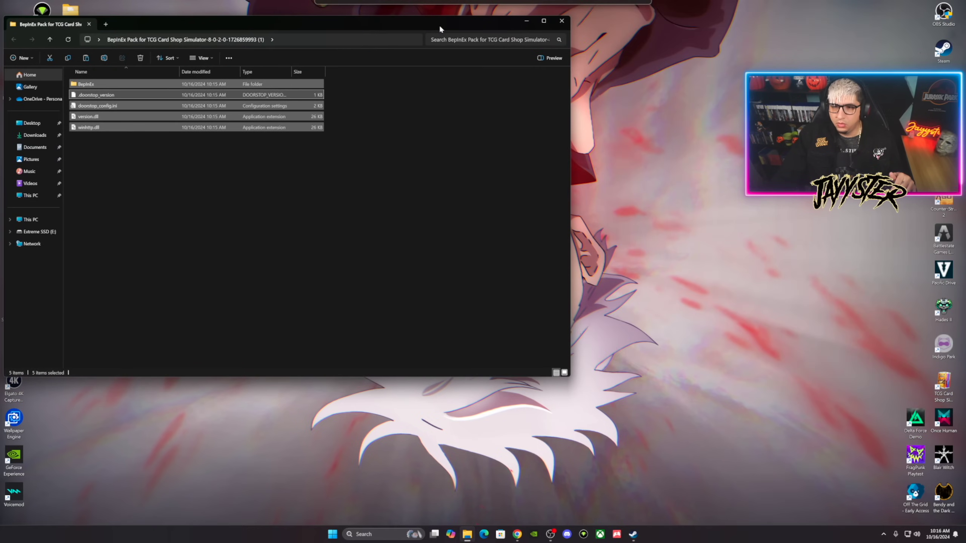
Open TCG Card Shop Simulator's local files folder from Steam and paste the copied BepInEx files into it.
left_click(634, 534)
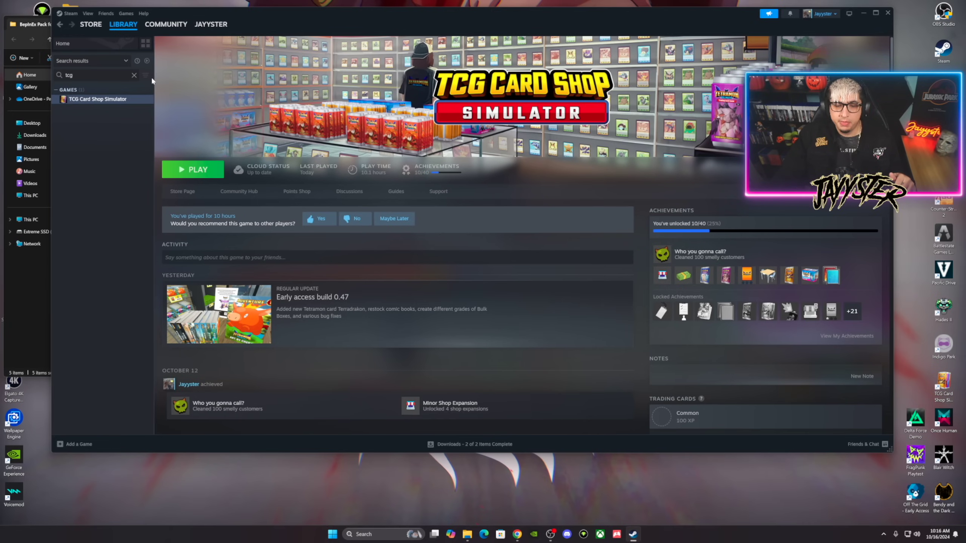
right_click(100, 100)
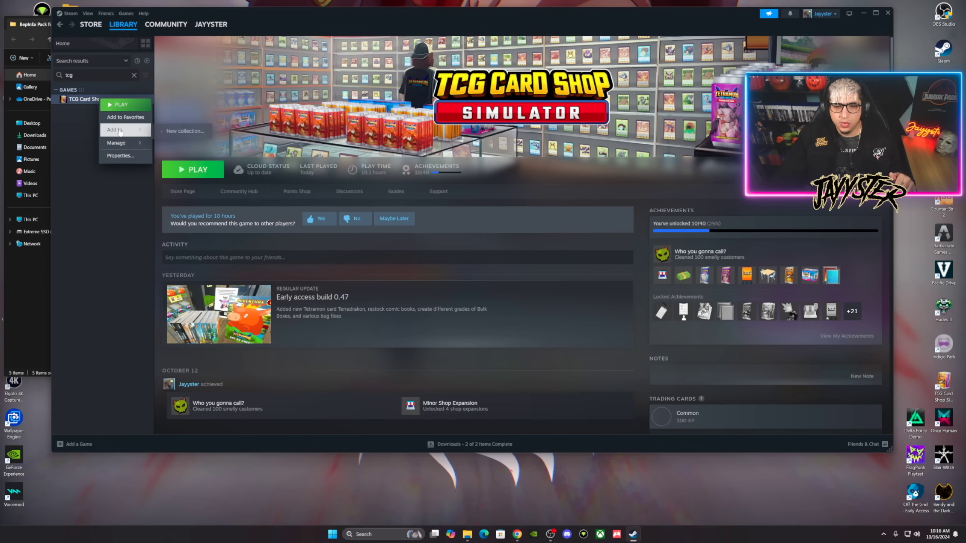
mouse_move(119, 142)
left_click(178, 157)
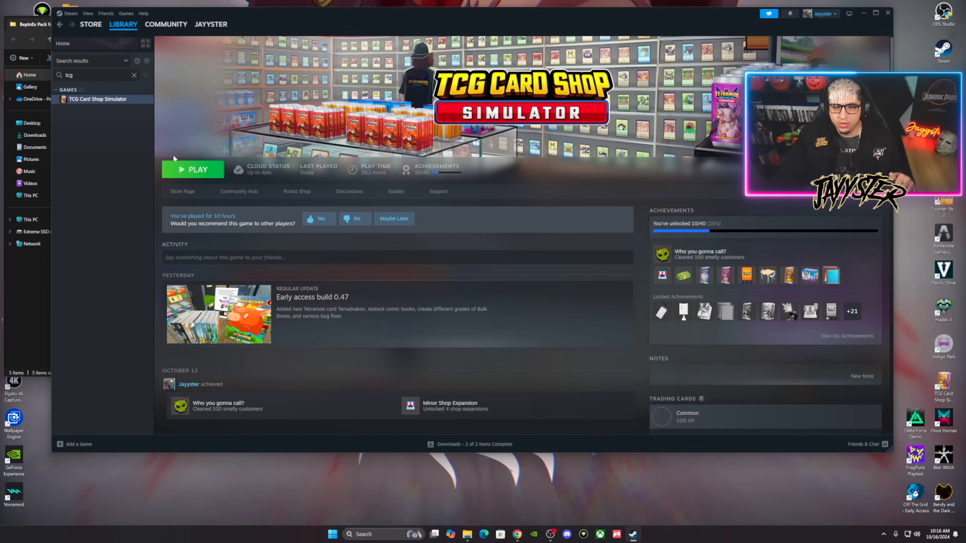
left_click_drag(287, 33, 539, 42)
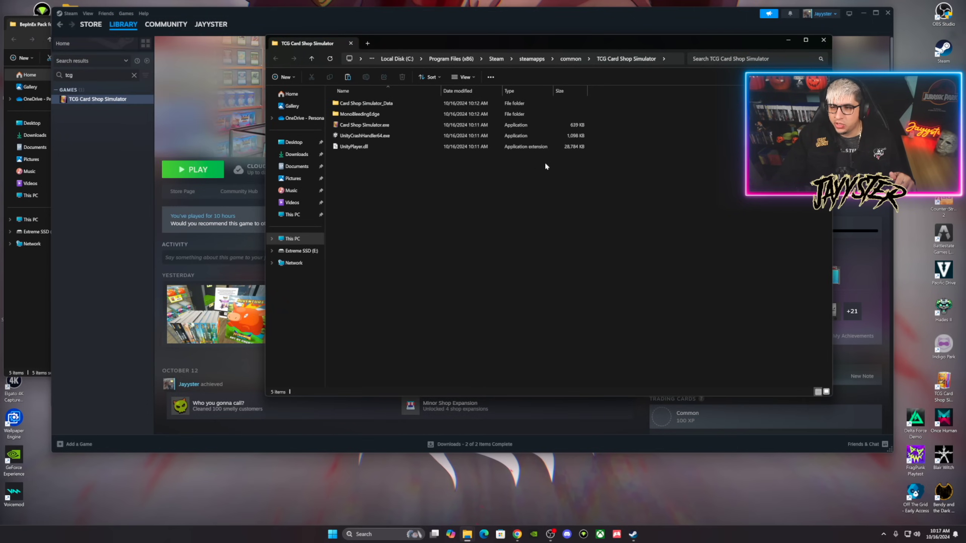
right_click(619, 115)
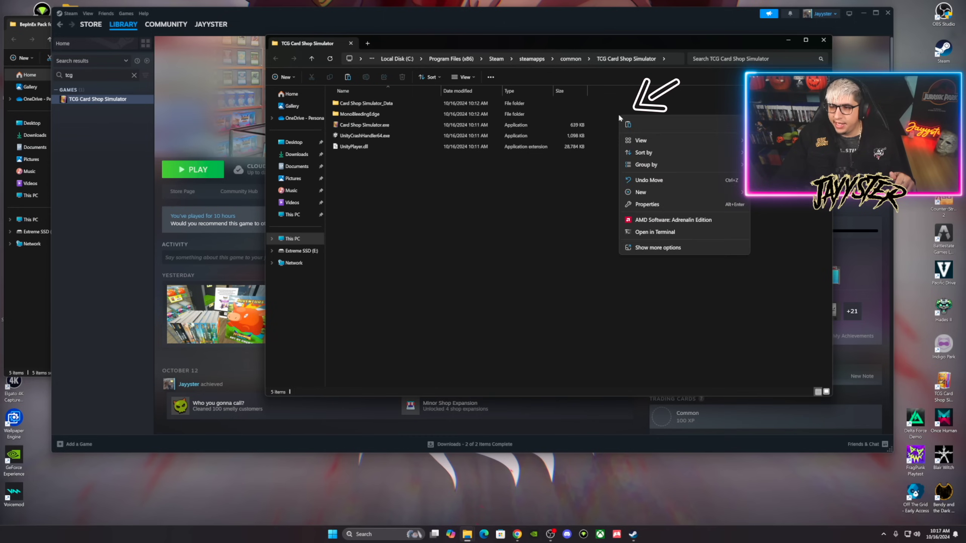
left_click(628, 125)
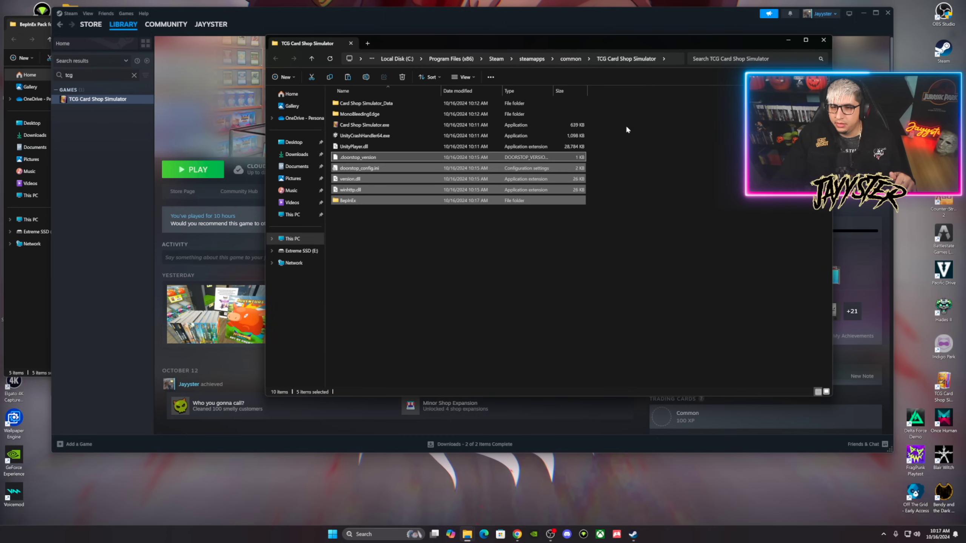
Close the game folder and BepInEx Pack windows, and move the Steam window aside to uncover the desktop folders.
left_click(824, 40)
left_click_drag(289, 25, 378, 27)
left_click(97, 184)
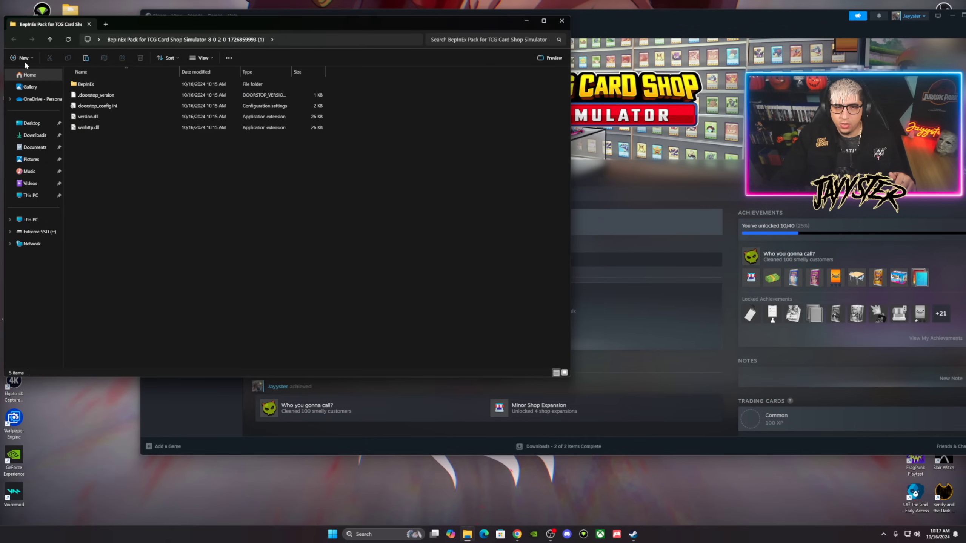
left_click(562, 20)
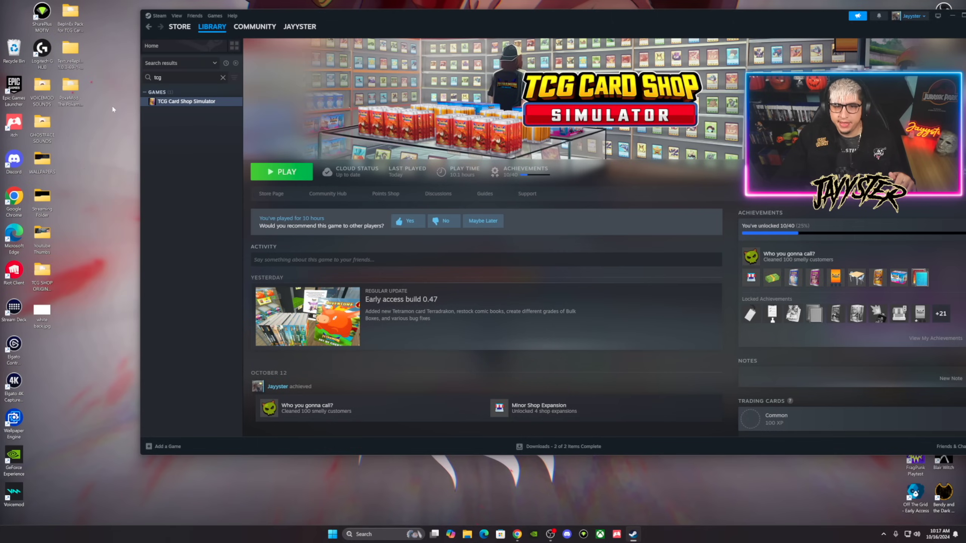
Copy the TextureReplacer folder from inside the TextureReplacer 1.0.3 folder on the desktop and close its window.
double_click(72, 48)
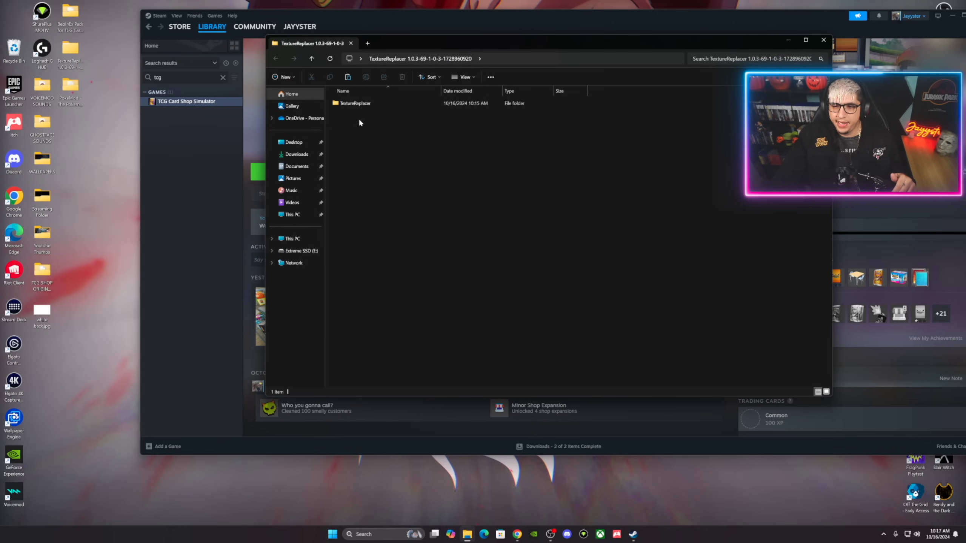
right_click(360, 106)
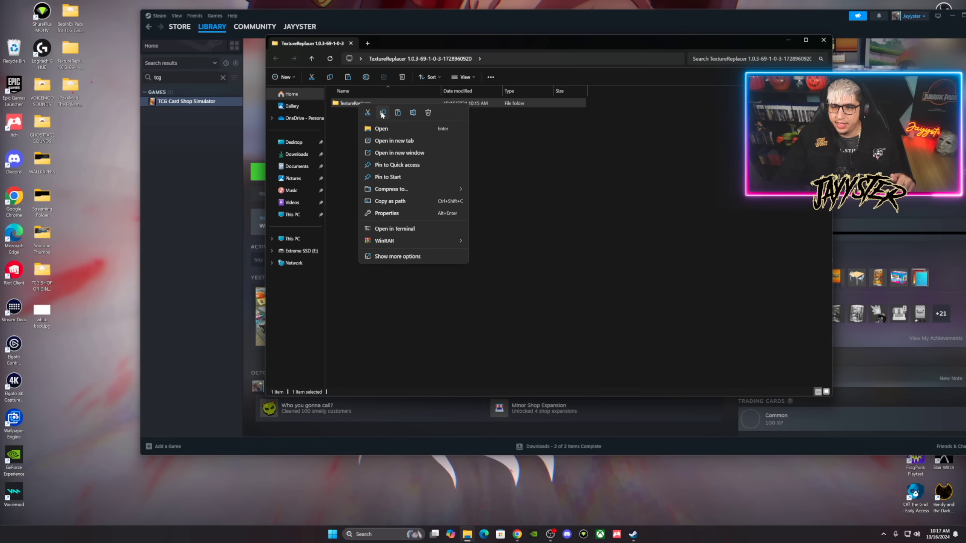
left_click(382, 112)
key("ctrl+w")
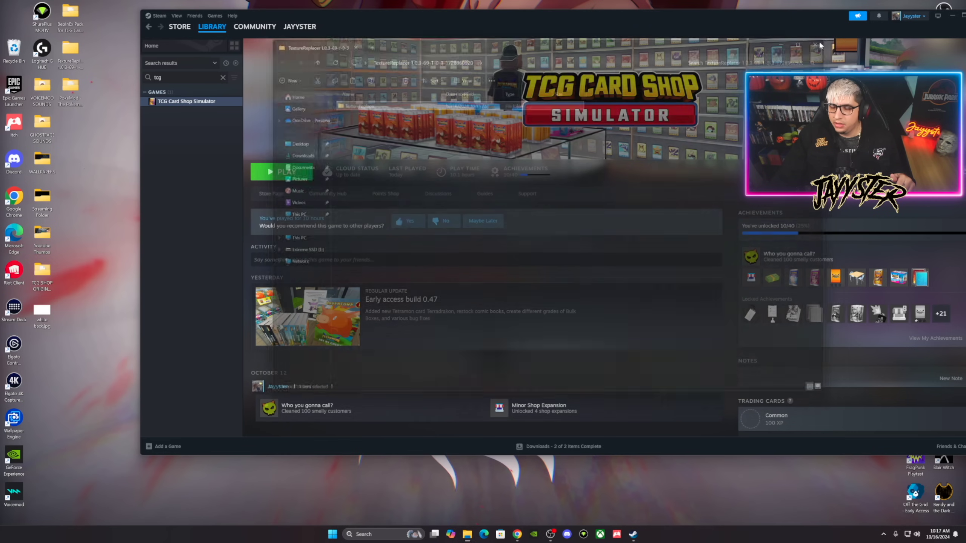
Paste the TextureReplacer folder into BepInEx\plugins within TCG Card Shop Simulator's local files and close the folder window.
right_click(186, 101)
mouse_move(205, 143)
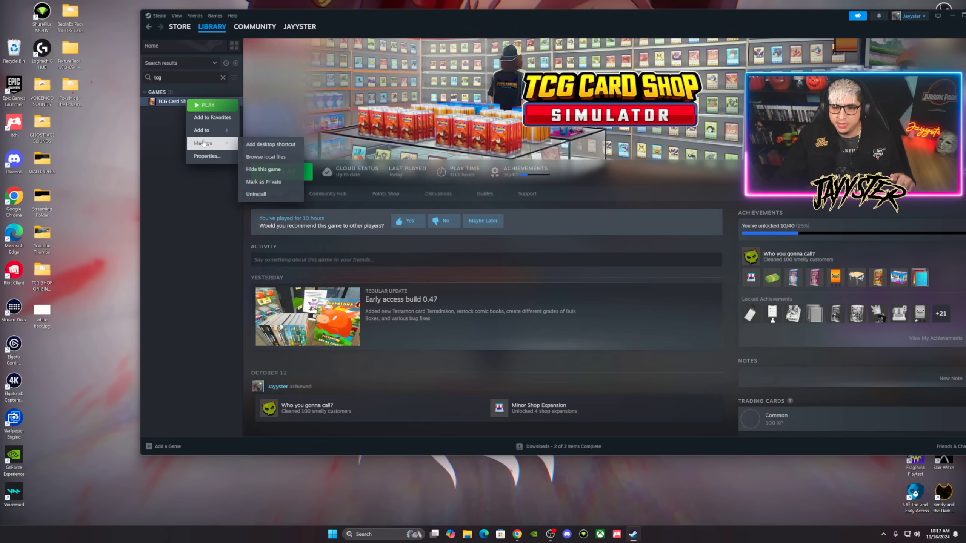
left_click(265, 156)
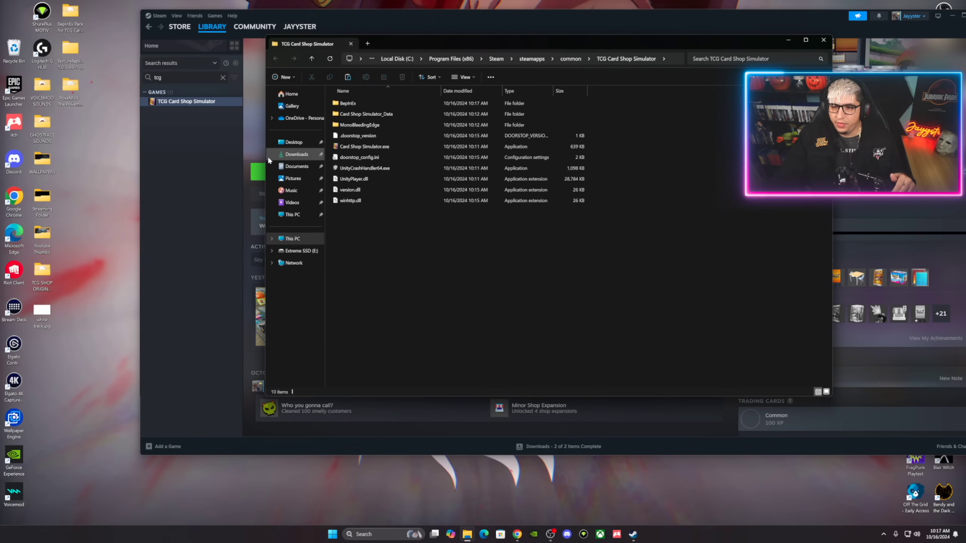
double_click(354, 103)
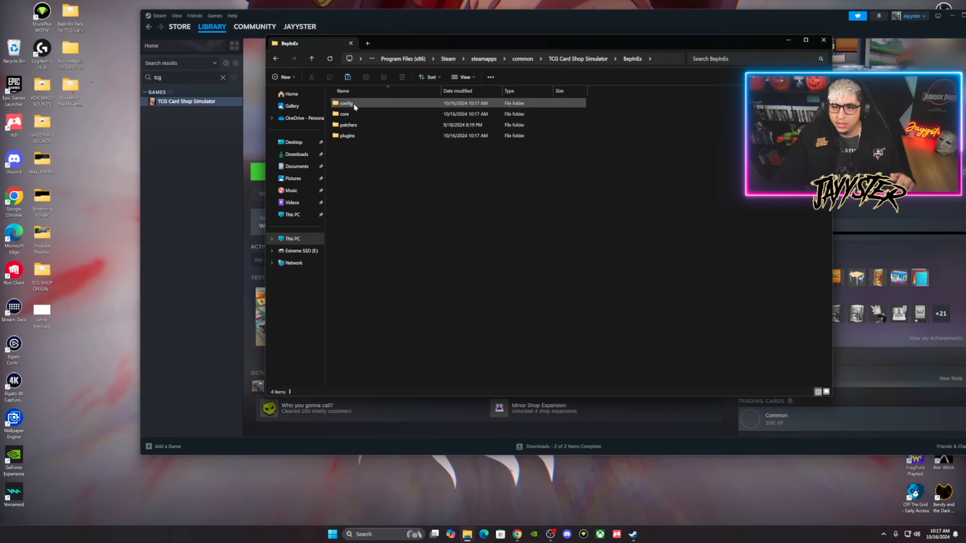
double_click(349, 136)
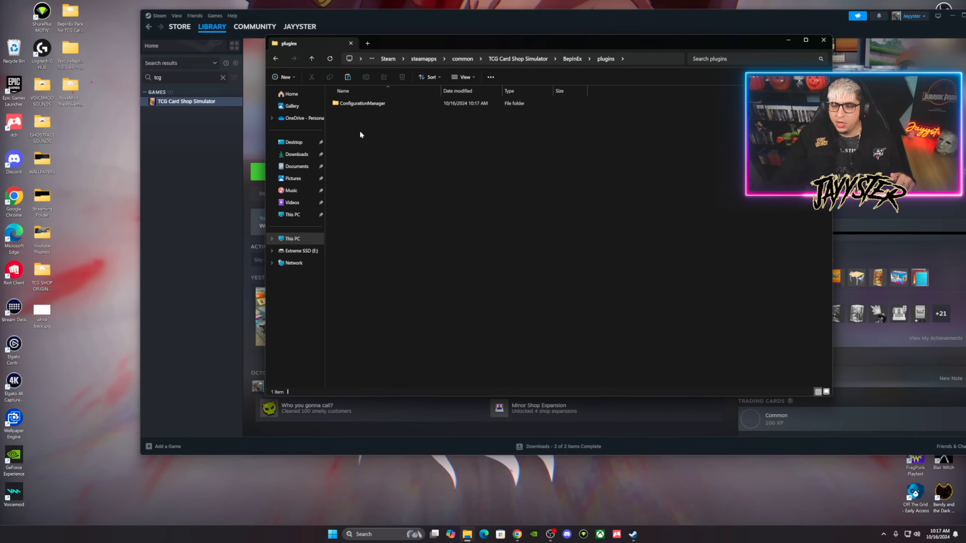
right_click(361, 134)
left_click(366, 142)
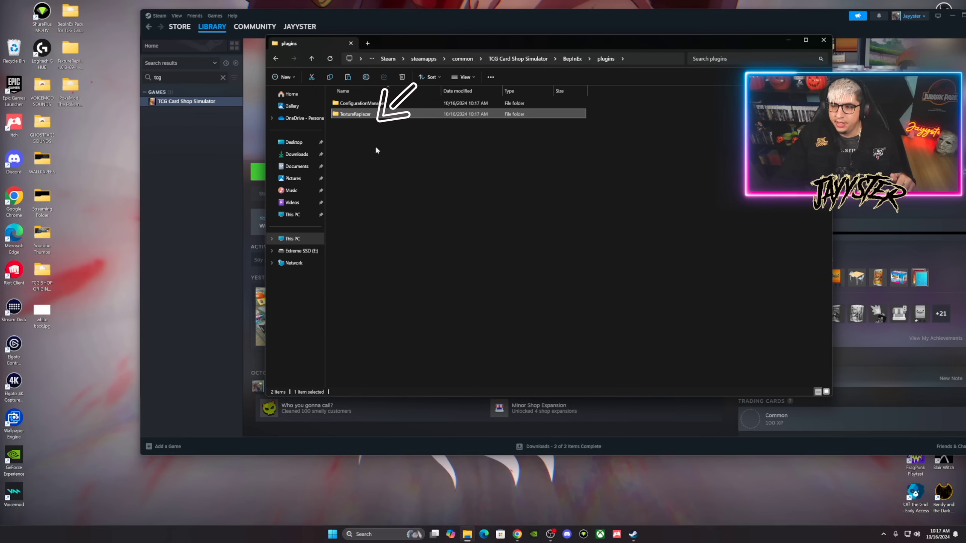
key("alt+F4")
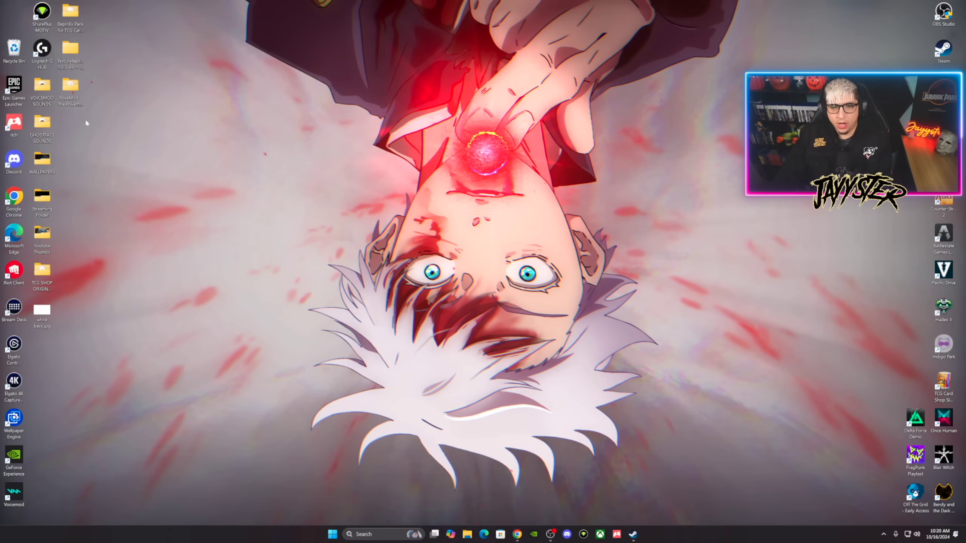
Copy the TCG Card Shop Simulator folder from the PokeMod v4.3 folder on the desktop and close its window.
double_click(70, 89)
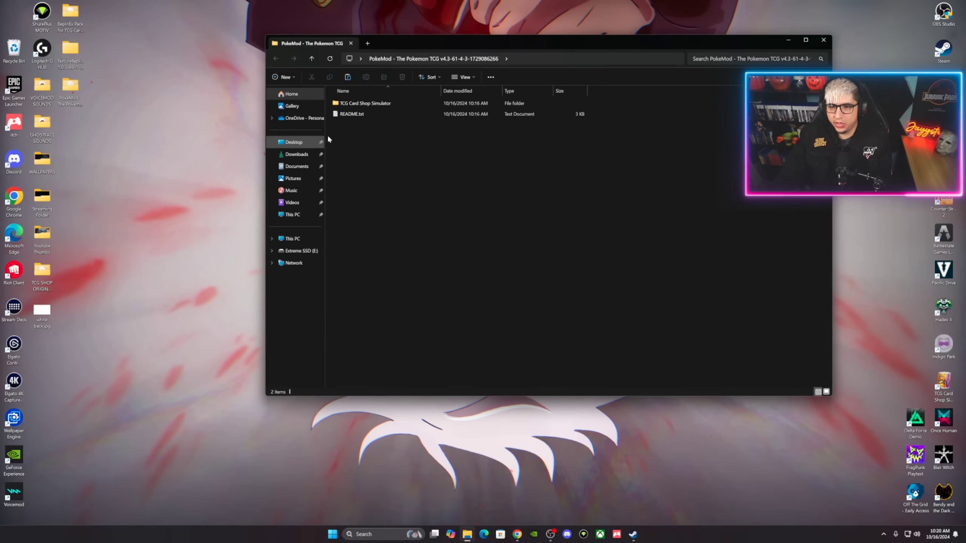
right_click(358, 104)
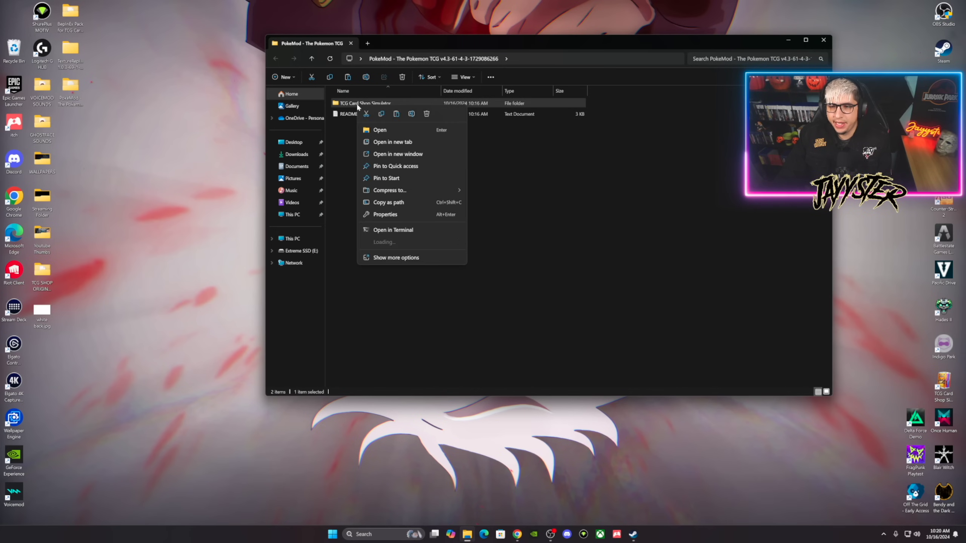
left_click(381, 113)
left_click(825, 40)
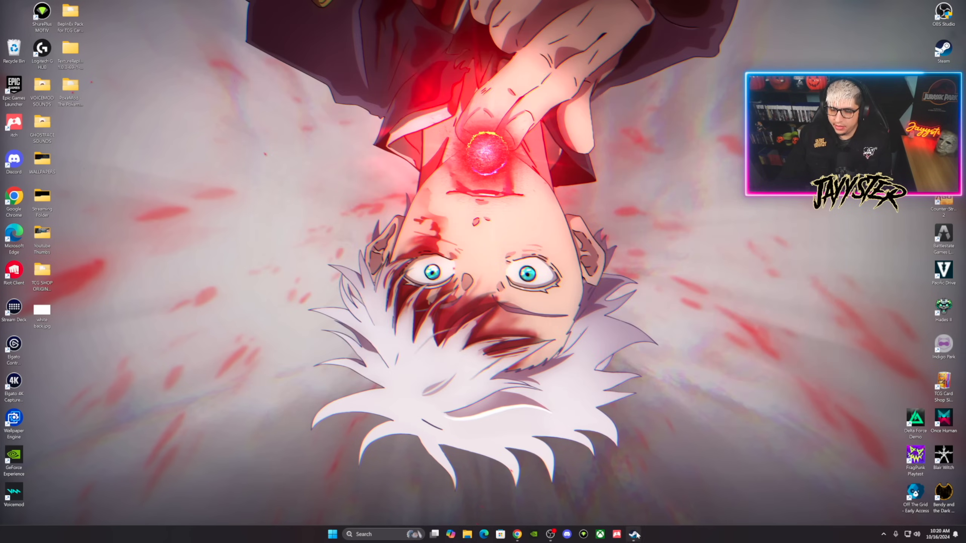
Browse TCG Card Shop Simulator's local files from Steam and go up to the steamapps\common folder.
left_click(634, 534)
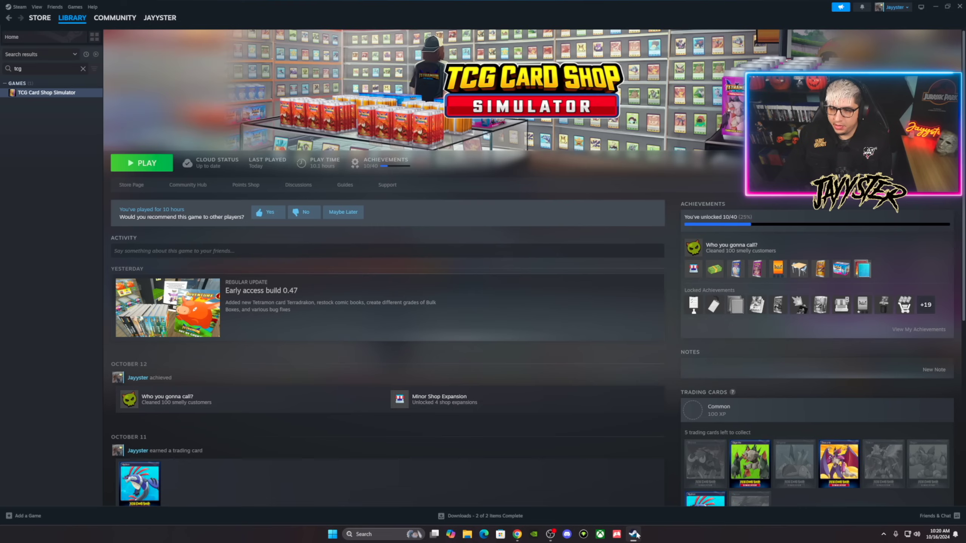
right_click(44, 95)
mouse_move(76, 138)
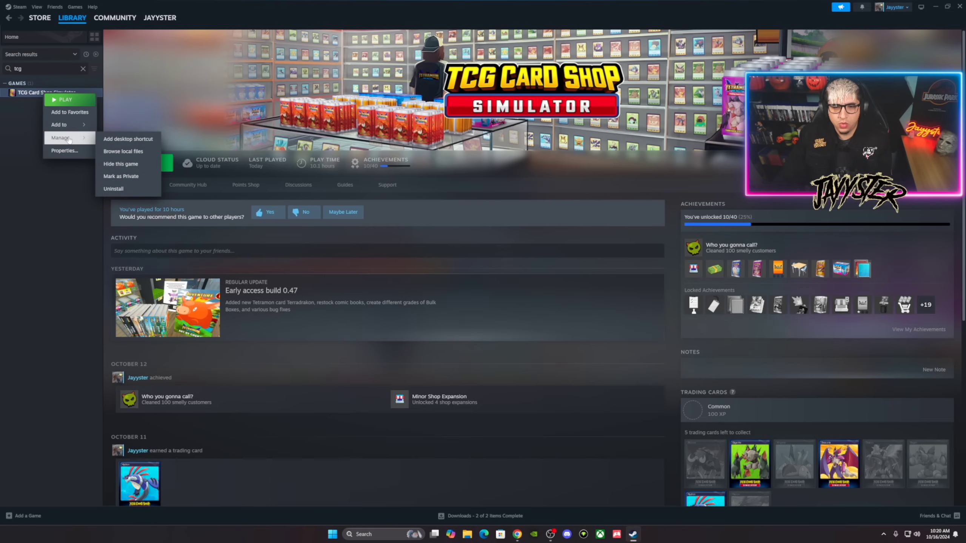
left_click(123, 151)
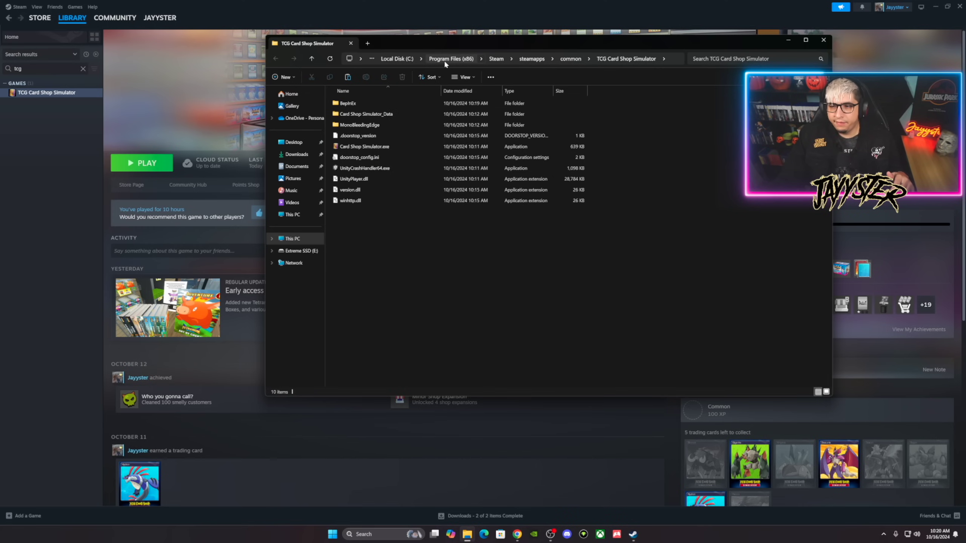
left_click(570, 60)
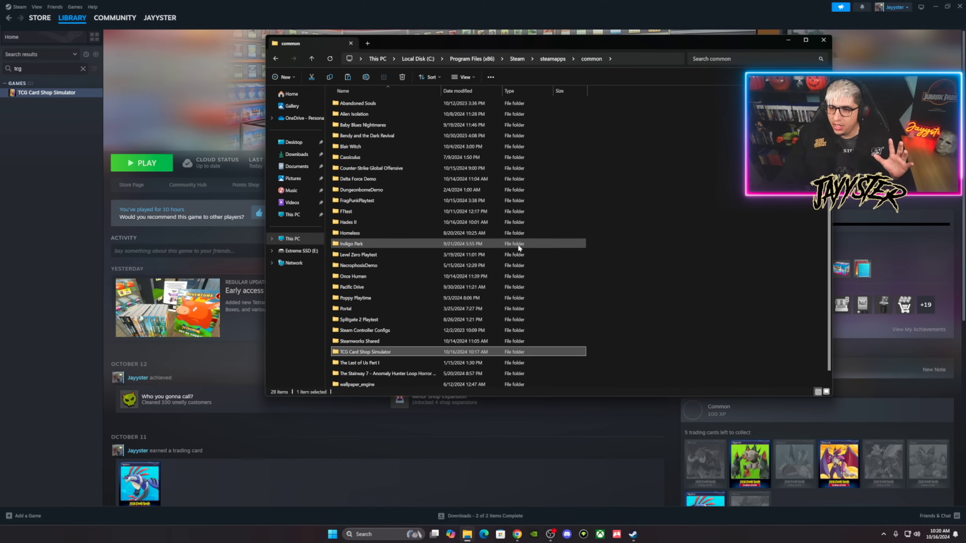
Paste the copied PokeMod game folder into common, replacing the files in the destination, and close the folder window.
right_click(606, 174)
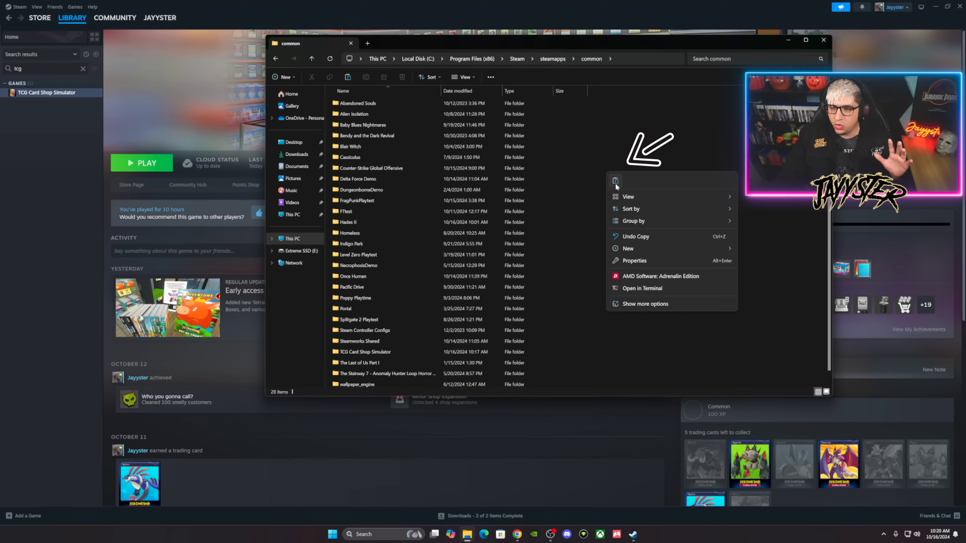
left_click(616, 181)
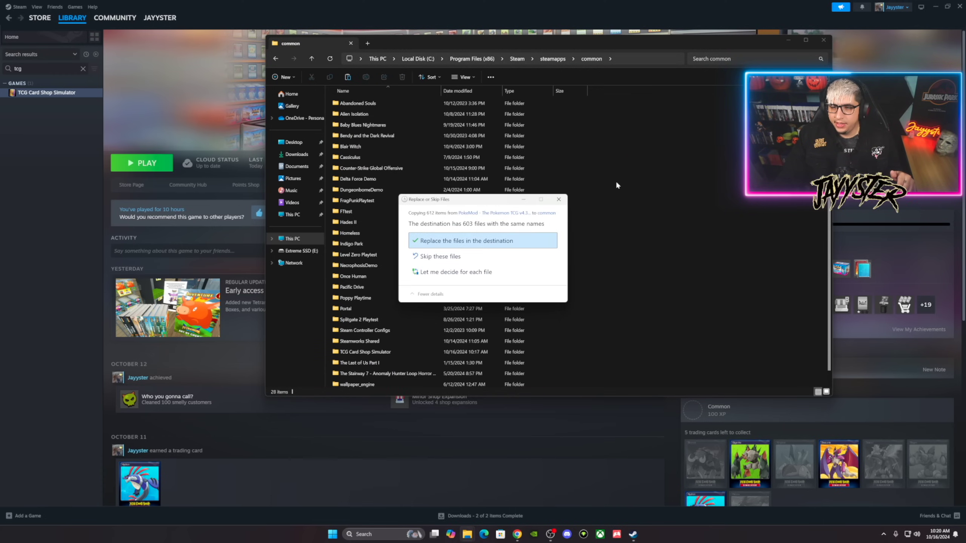
left_click(442, 241)
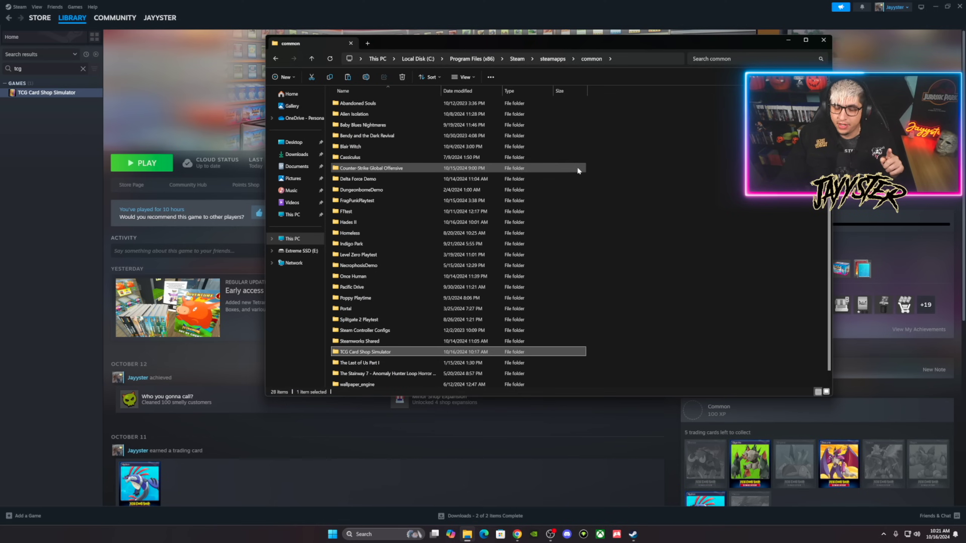
left_click(823, 40)
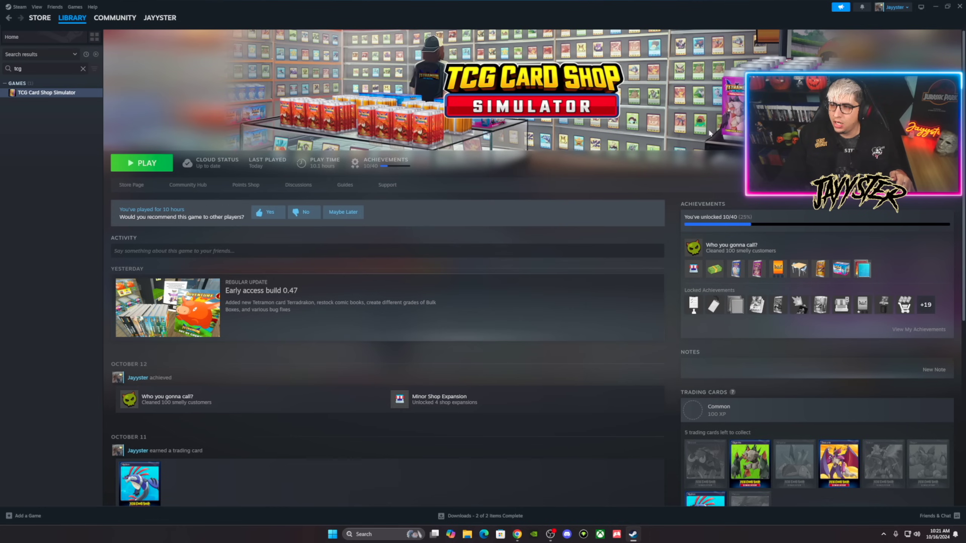
Launch TCG Card Shop Simulator from Steam and load the Auto Save game.
left_click(153, 164)
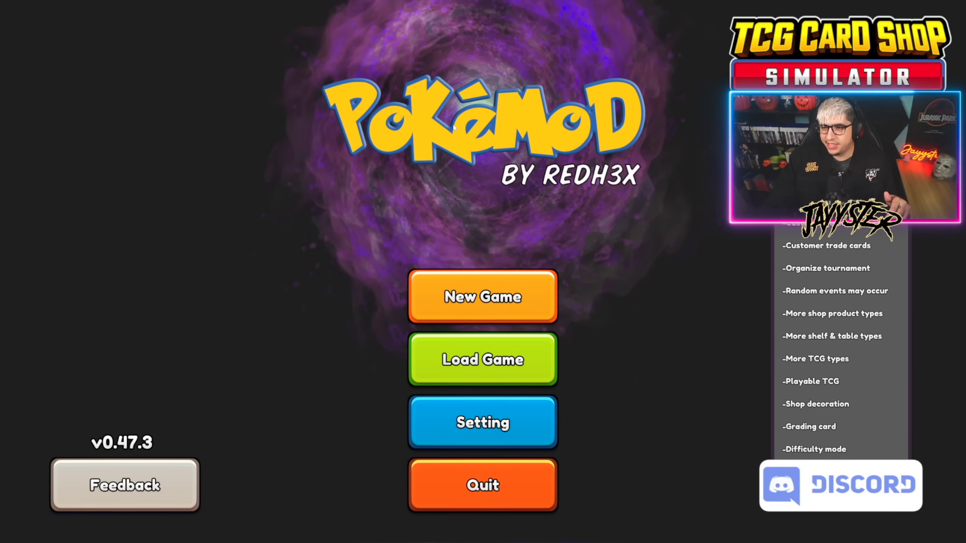
left_click(485, 367)
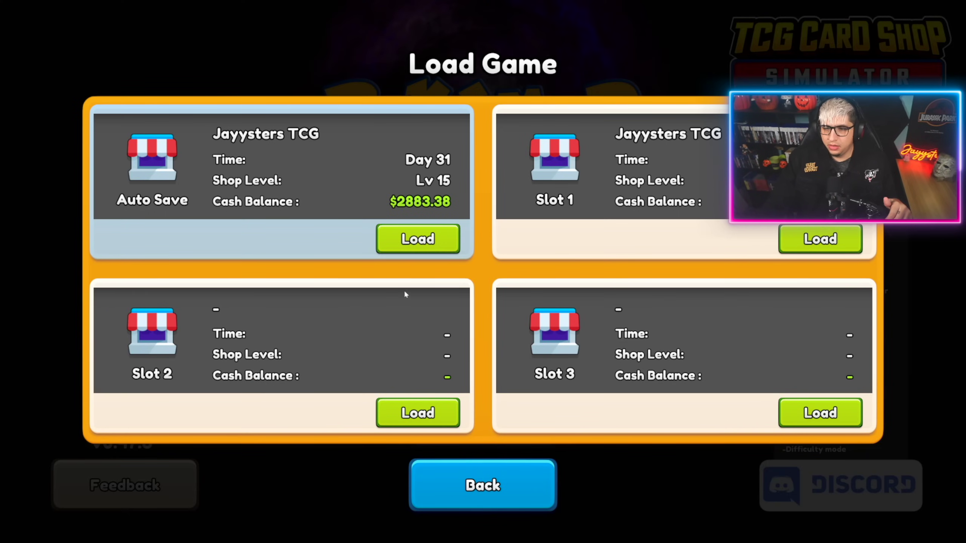
left_click(418, 248)
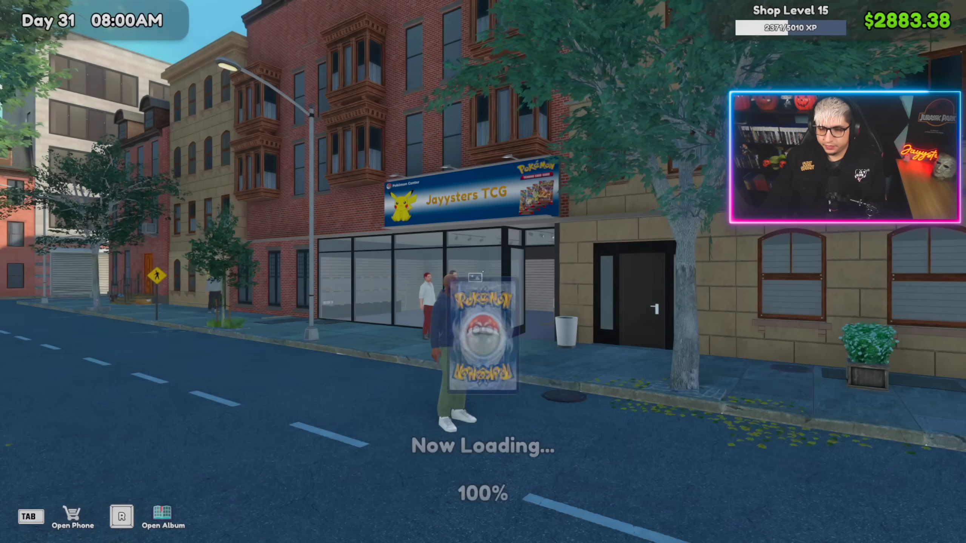
Walk up to the shop front and through the interior to inspect the modded sign, shelves and stock.
key("w")
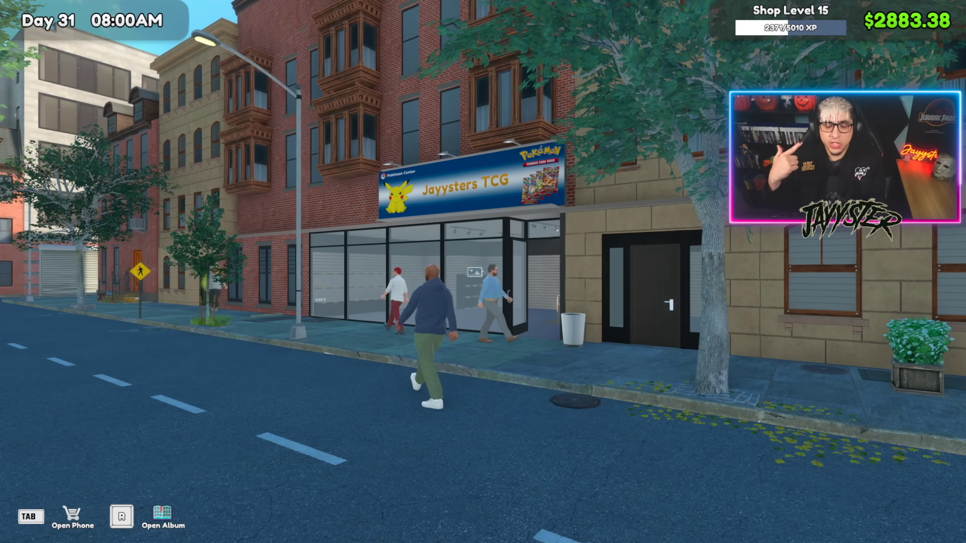
key("w")
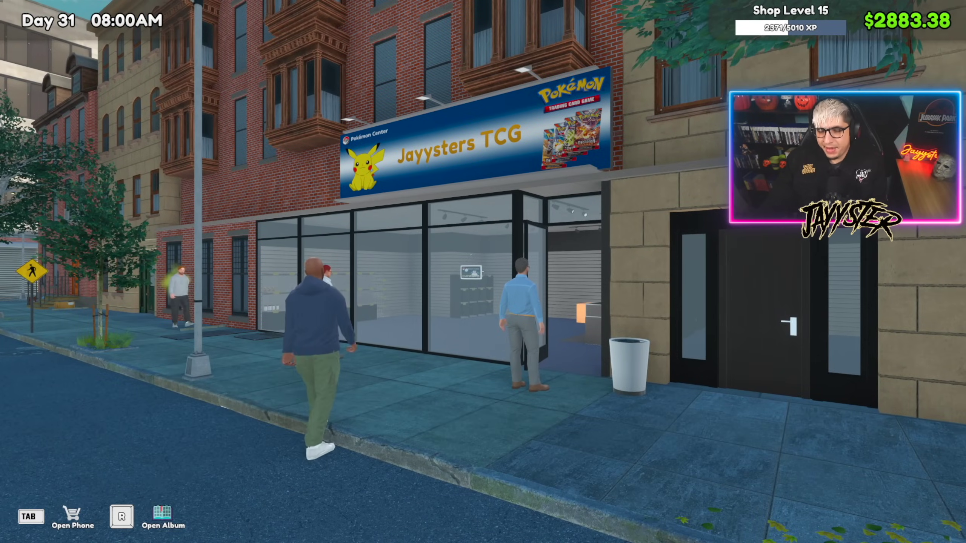
key("w")
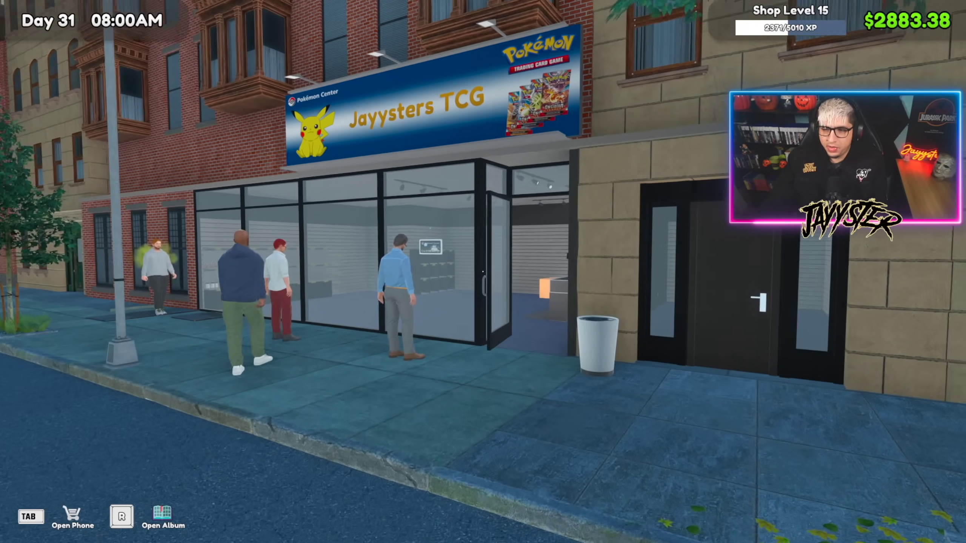
key("w")
key("w")
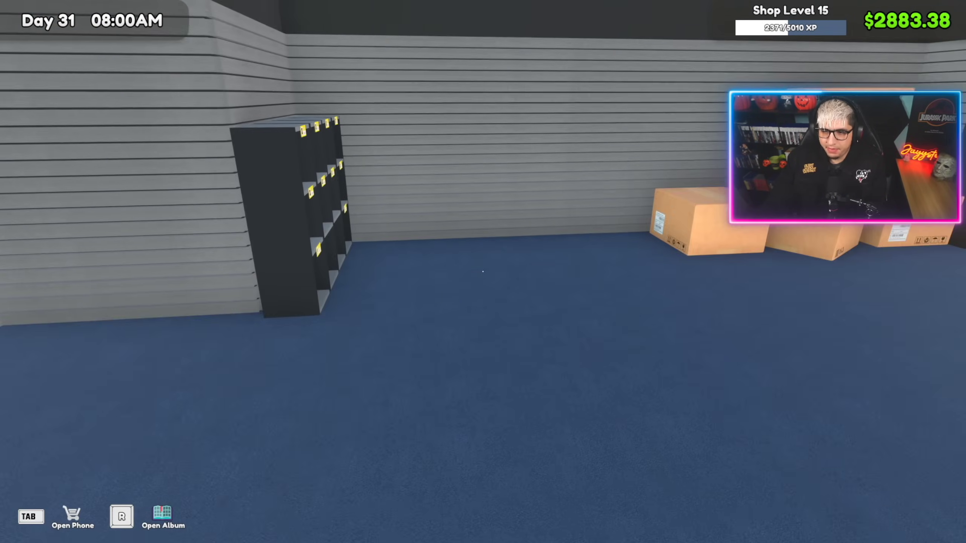
key("w")
key("s")
Open Stock Order on the in-game phone and look through the Accessories products down to the comics.
key("Tab")
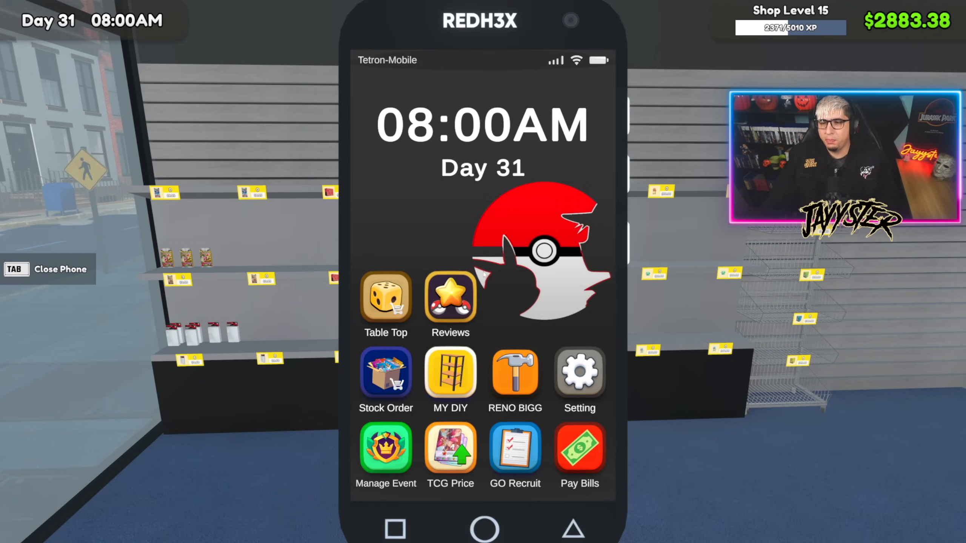
left_click(401, 367)
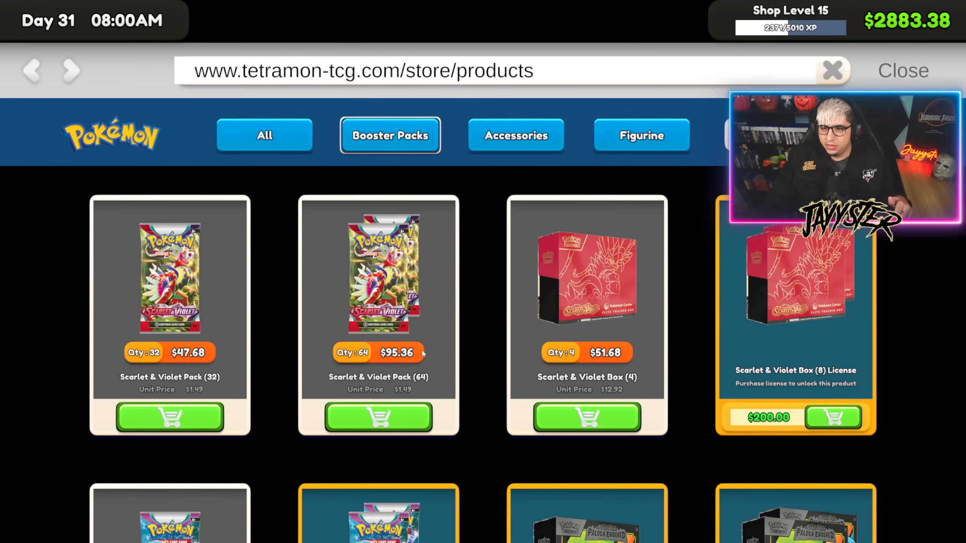
left_click(516, 136)
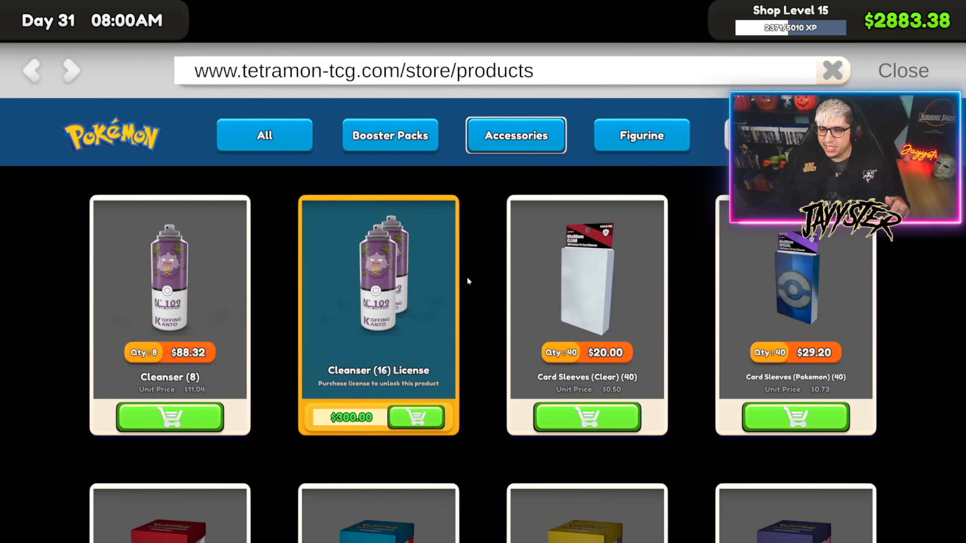
scroll(469, 343, "down", 3)
scroll(470, 357, "down", 10)
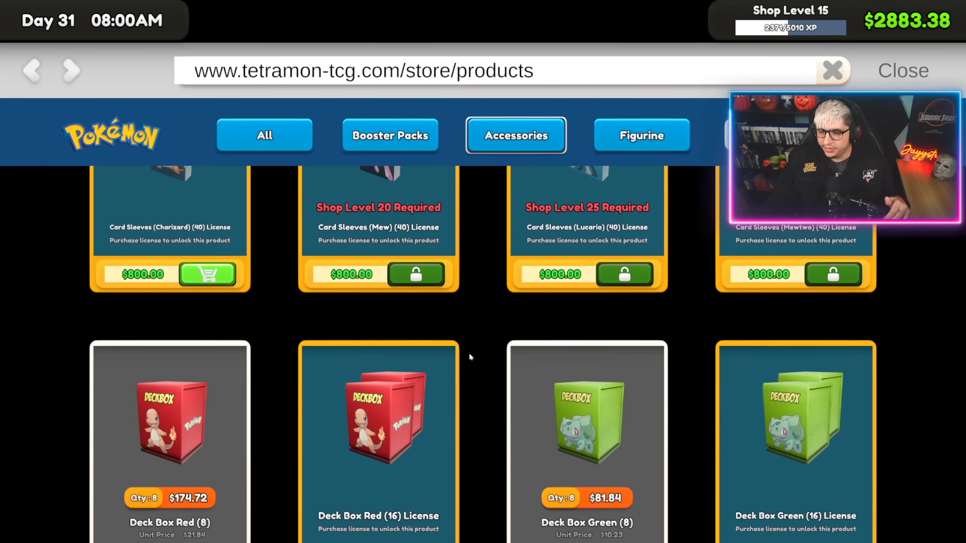
scroll(473, 352, "down", 8)
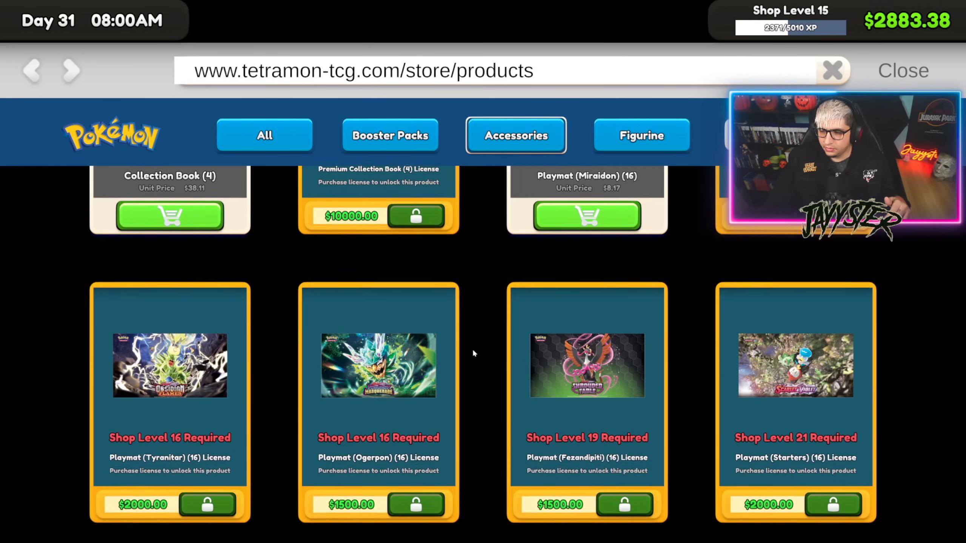
scroll(474, 353, "down", 5)
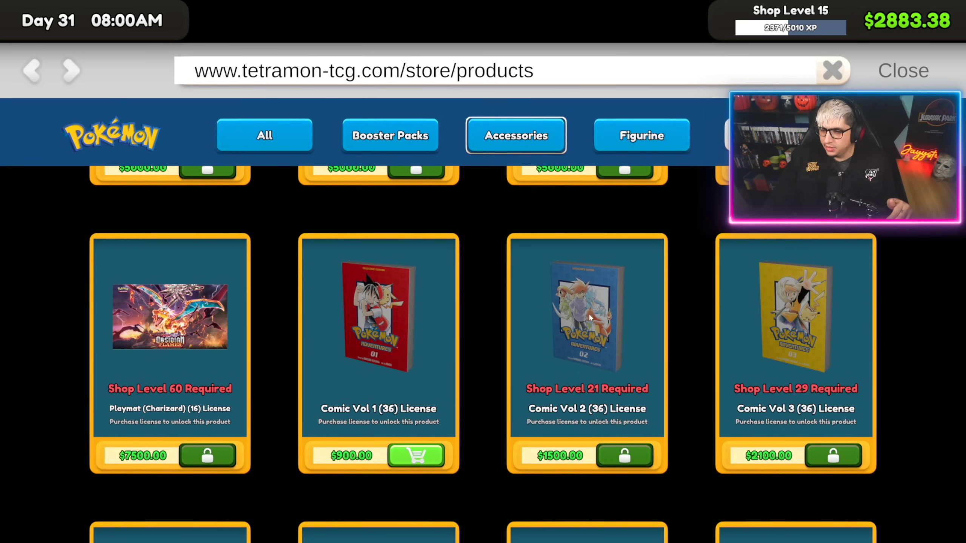
Examine the modded comic volumes and playmats at the end of the Accessories product list.
scroll(789, 326, "down", 3)
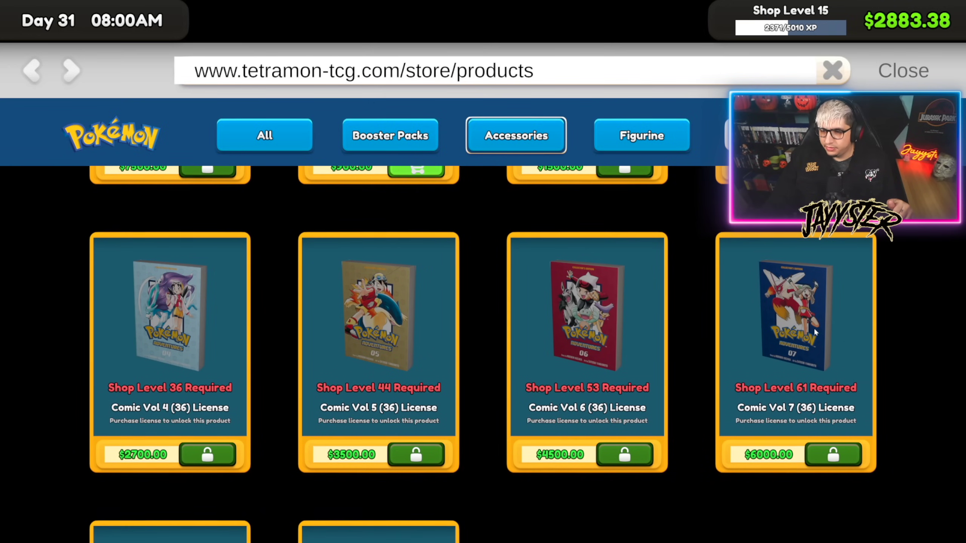
scroll(570, 325, "down", 1)
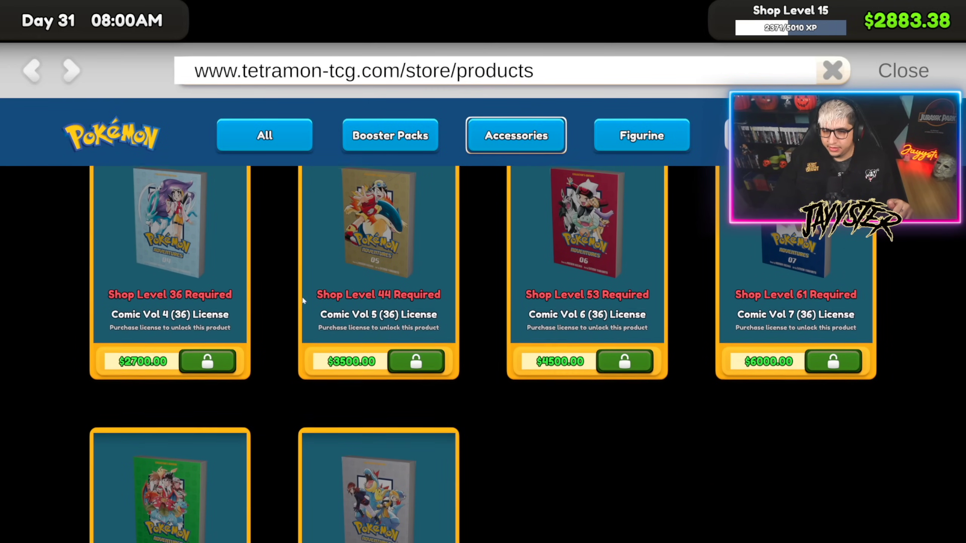
scroll(464, 427, "down", 1)
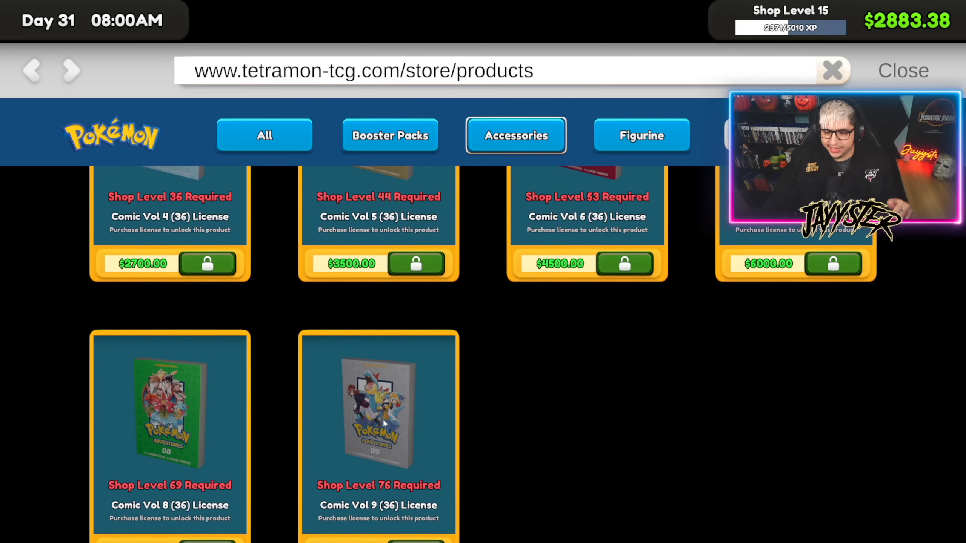
scroll(384, 425, "up", 2)
scroll(387, 424, "up", 3)
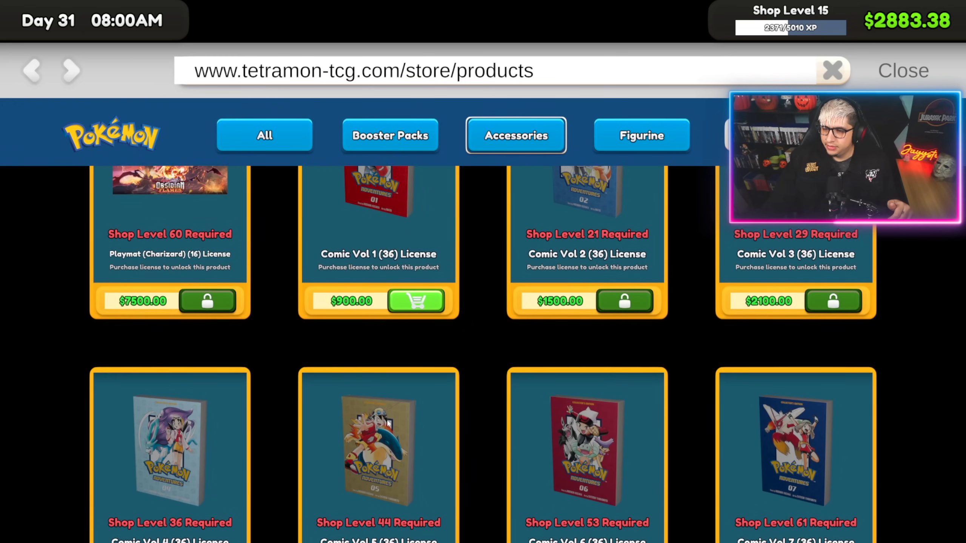
scroll(388, 422, "up", 4)
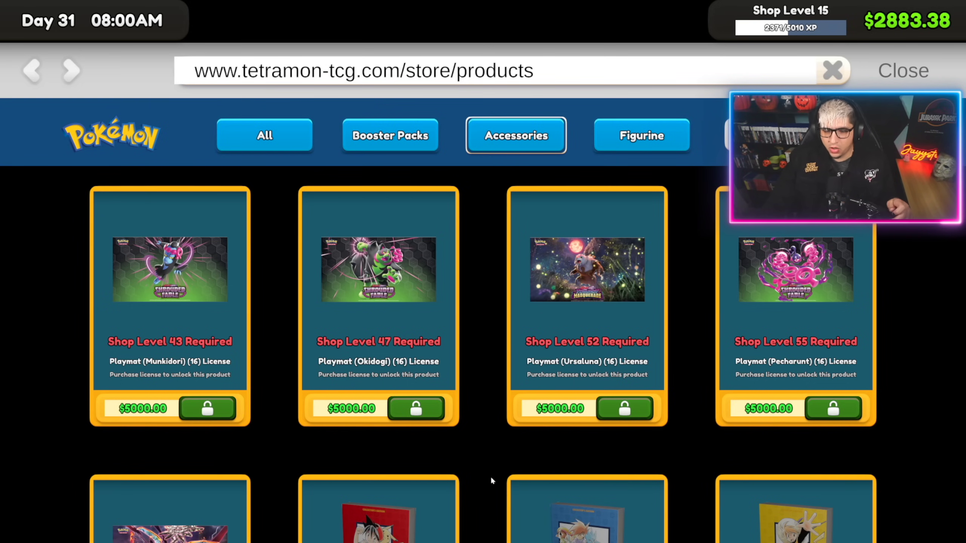
scroll(490, 476, "down", 2)
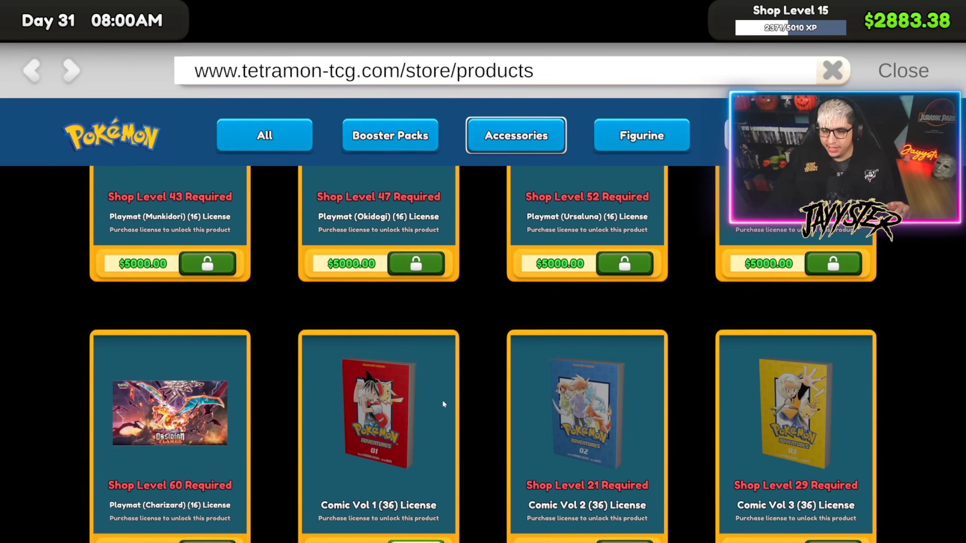
scroll(486, 395, "down", 1)
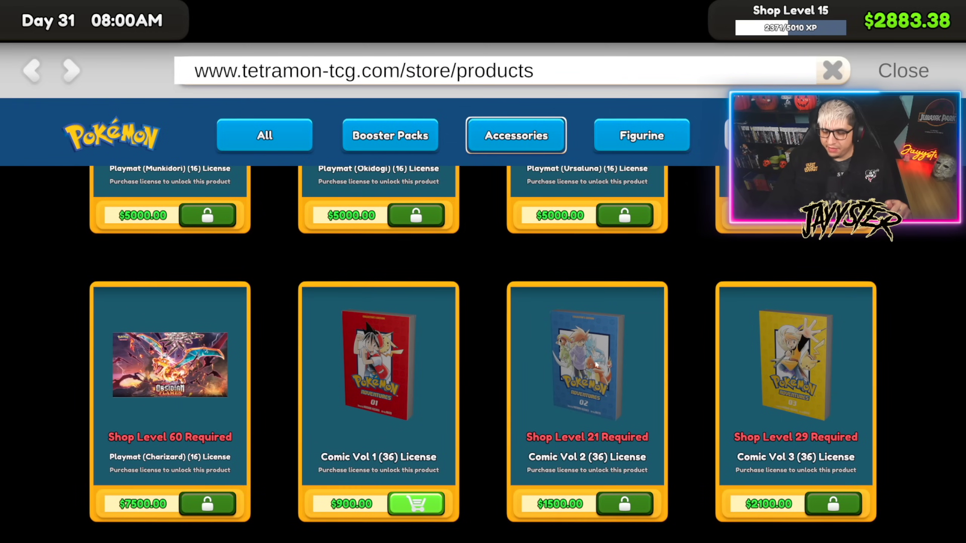